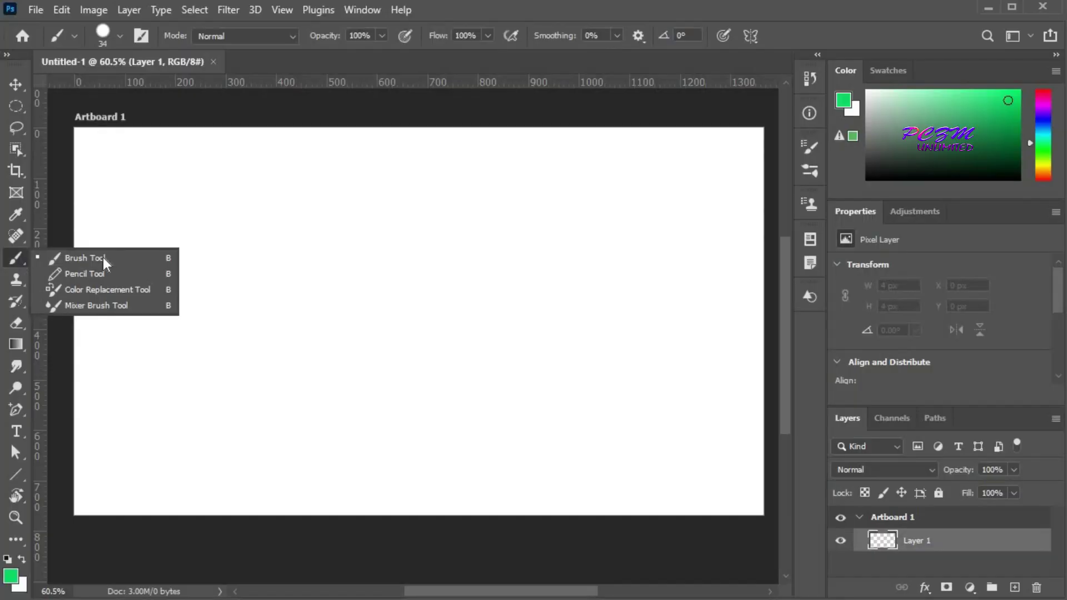
# Step: Select the Brush Tool and paint a long wavy green stroke across the artboard
pyautogui.click(131, 258)
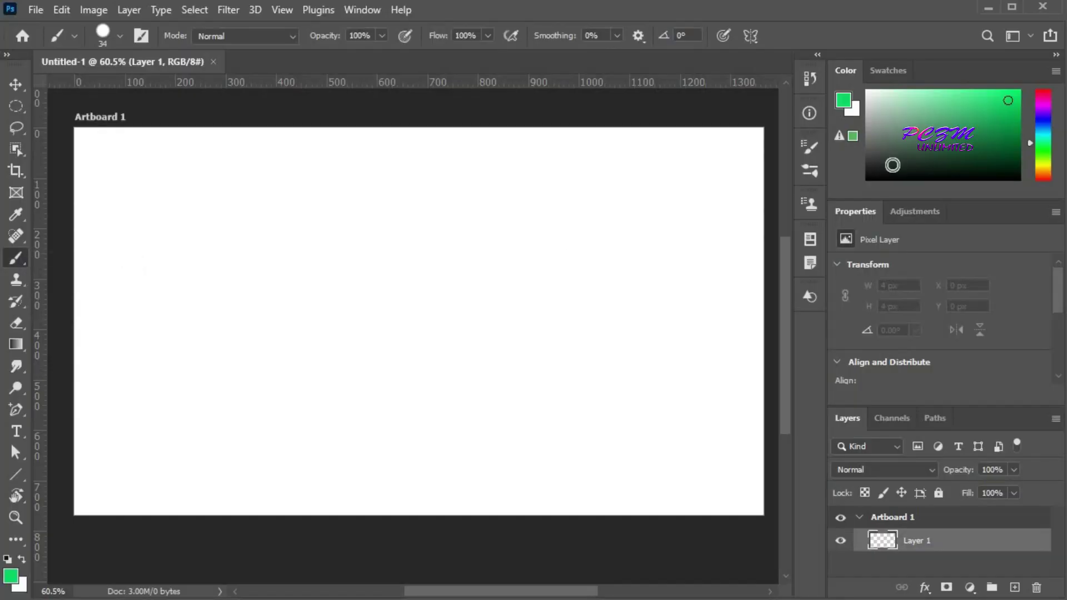
pyautogui.click(242, 303)
pyautogui.moveTo(254, 277)
pyautogui.mouseDown()
pyautogui.moveTo(289, 258)
pyautogui.moveTo(401, 295)
pyautogui.moveTo(465, 289)
pyautogui.moveTo(582, 215)
pyautogui.moveTo(664, 260)
pyautogui.mouseUp()
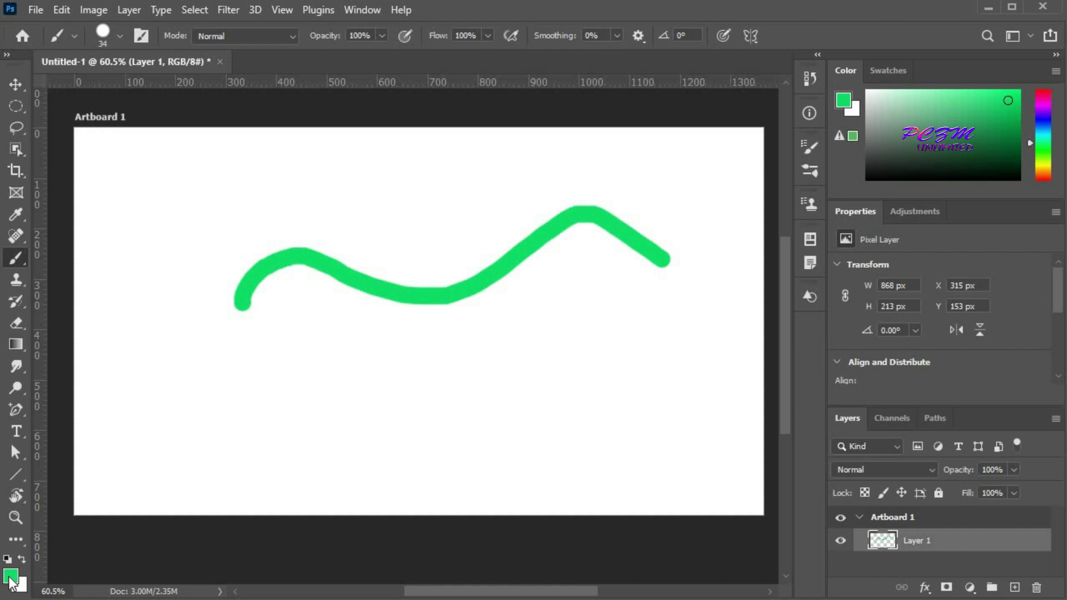
# Step: Set the foreground colour to cyan and paint a wavy stroke below the green one
pyautogui.click(10, 578)
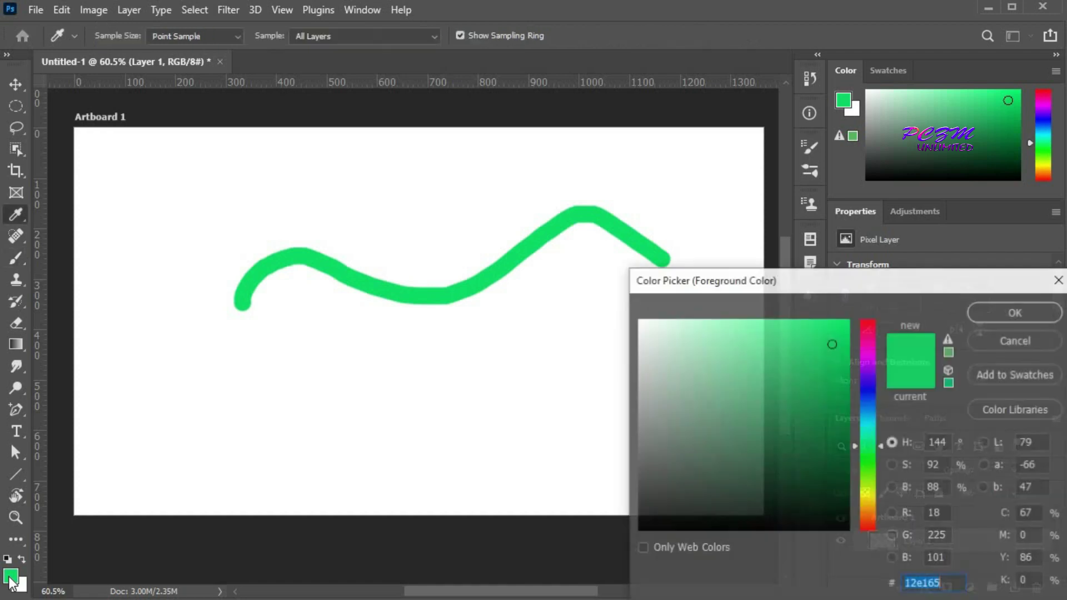
pyautogui.click(873, 422)
pyautogui.click(818, 390)
pyautogui.click(801, 349)
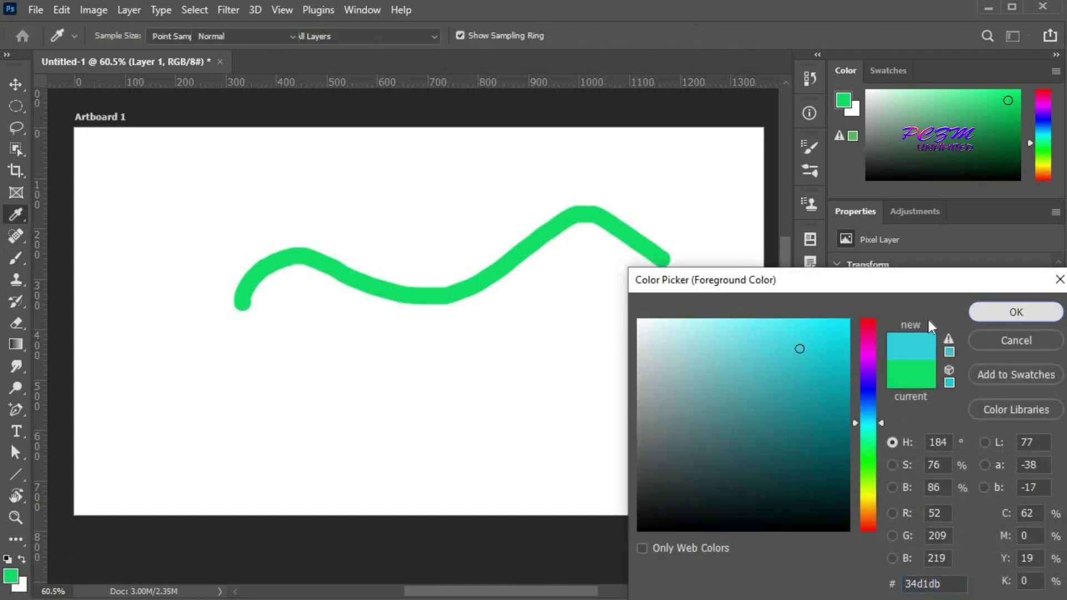
pyautogui.click(1004, 315)
pyautogui.moveTo(282, 410); pyautogui.dragTo(412, 383)
pyautogui.moveTo(523, 400); pyautogui.dragTo(592, 373)
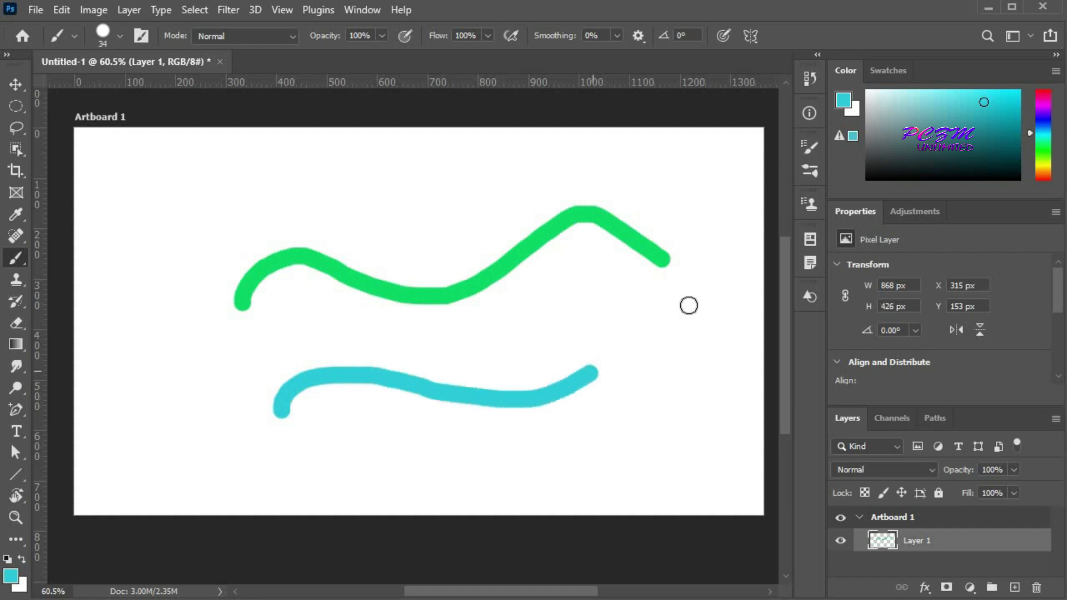
# Step: Switch to purple in the Color panel and paint a stroke above the green one
pyautogui.click(1045, 105)
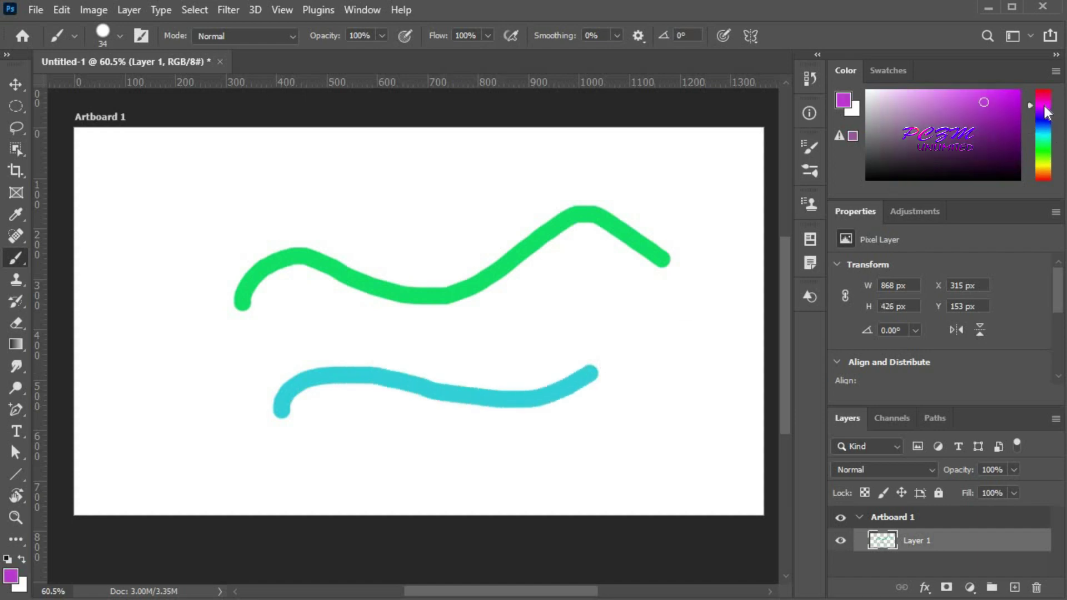
pyautogui.click(205, 237)
pyautogui.moveTo(215, 219)
pyautogui.mouseDown()
pyautogui.moveTo(259, 193)
pyautogui.moveTo(455, 201)
pyautogui.moveTo(631, 152)
pyautogui.moveTo(677, 171)
pyautogui.mouseUp()
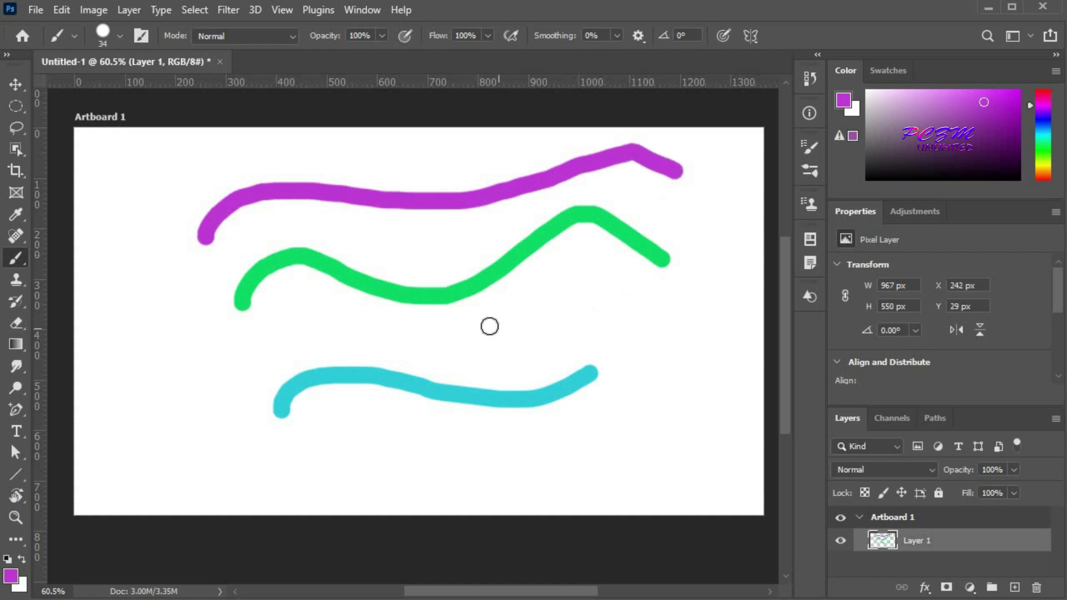
# Step: Enlarge the brush to 120 px and paint a big purple blob at the left
pyautogui.keyDown('alt'); pyautogui.rightClick(139, 236); pyautogui.keyUp('alt')
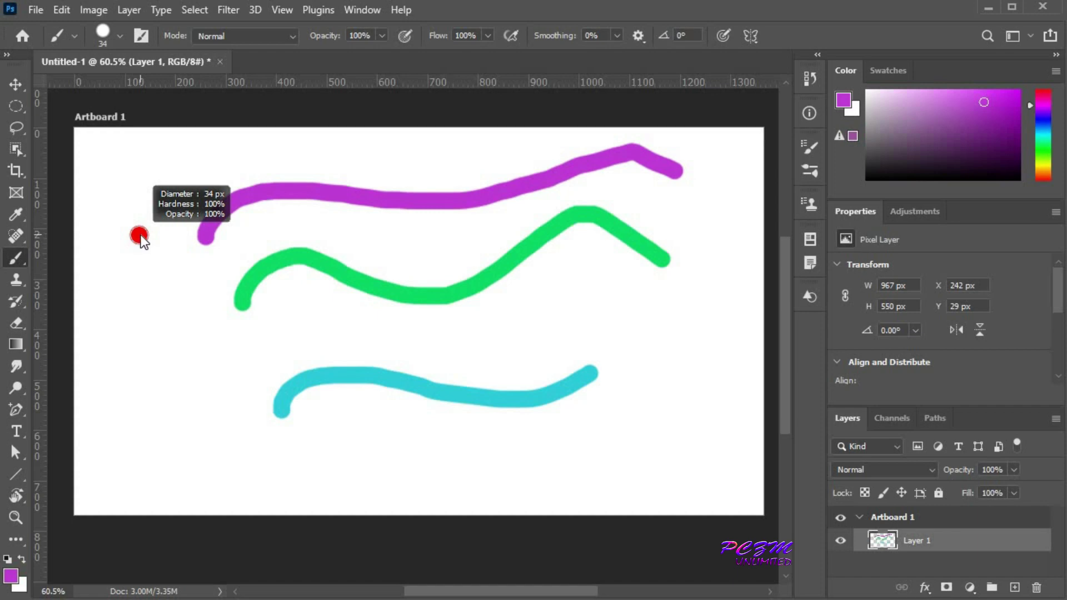
pyautogui.moveTo(143, 235); pyautogui.dragTo(167, 247)
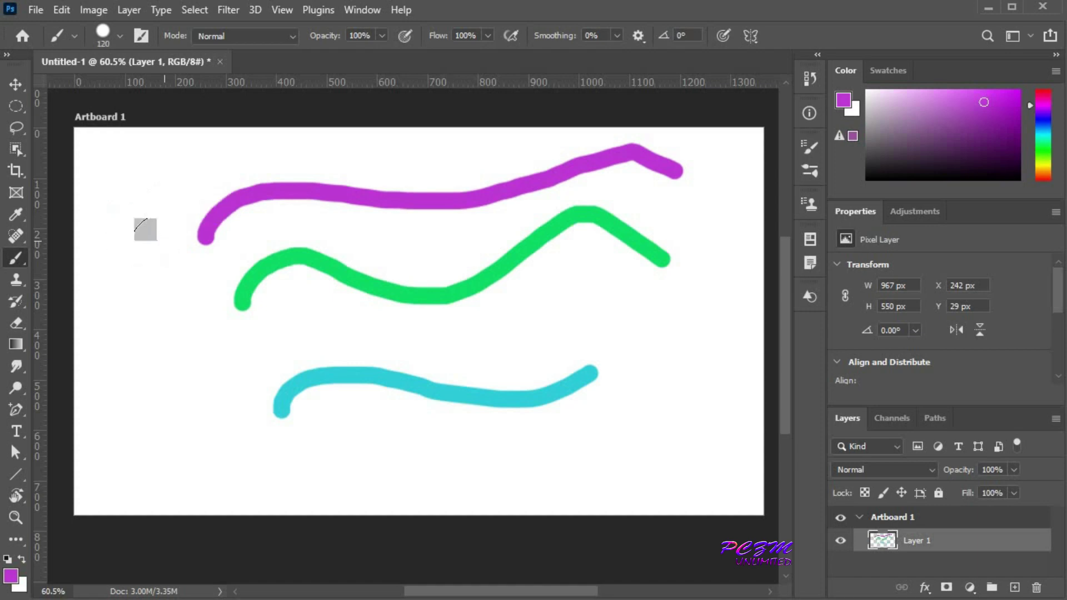
pyautogui.moveTo(181, 383)
pyautogui.mouseDown()
pyautogui.moveTo(203, 348)
pyautogui.moveTo(278, 349)
pyautogui.mouseUp()
# Step: Shrink the brush and paint a thinner purple stroke across the lower artboard
pyautogui.moveTo(158, 229); pyautogui.dragTo(138, 239)
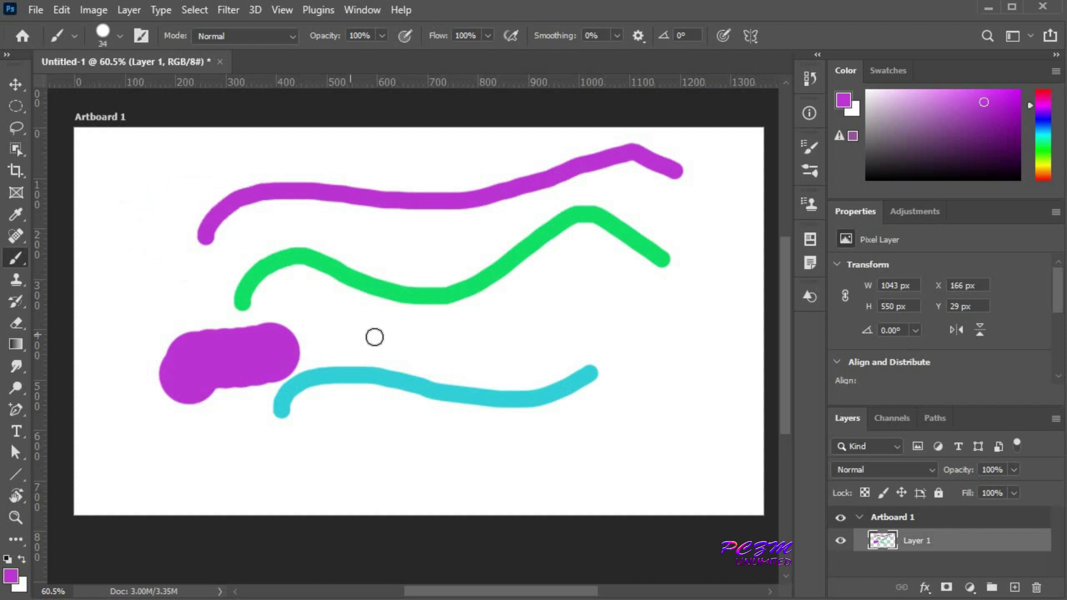
pyautogui.moveTo(295, 476)
pyautogui.mouseDown()
pyautogui.moveTo(320, 456)
pyautogui.moveTo(451, 473)
pyautogui.moveTo(554, 456)
pyautogui.mouseUp()
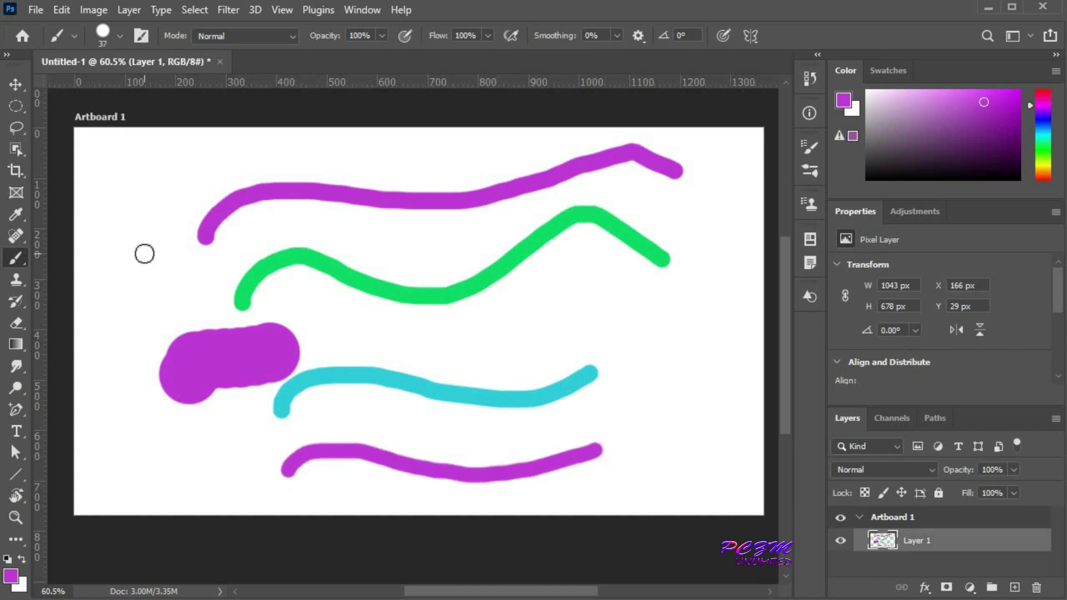
pyautogui.moveTo(144, 254); pyautogui.dragTo(150, 179)
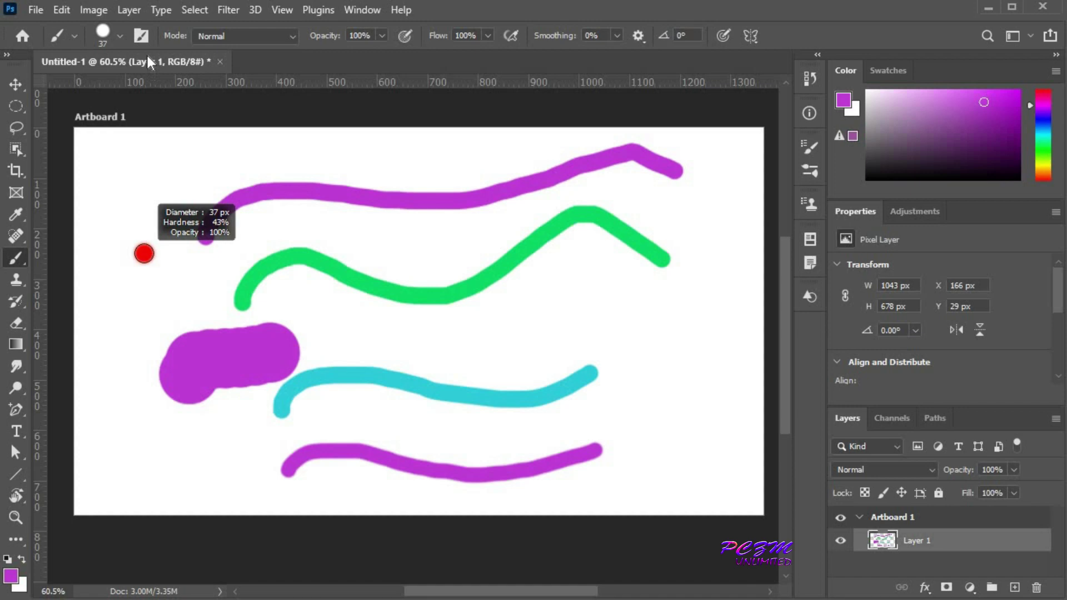
# Step: Paint a soft-edged purple stroke, raise hardness to 100% for a hard-edged curve, then delete all strokes
pyautogui.moveTo(144, 19); pyautogui.dragTo(143, 15)
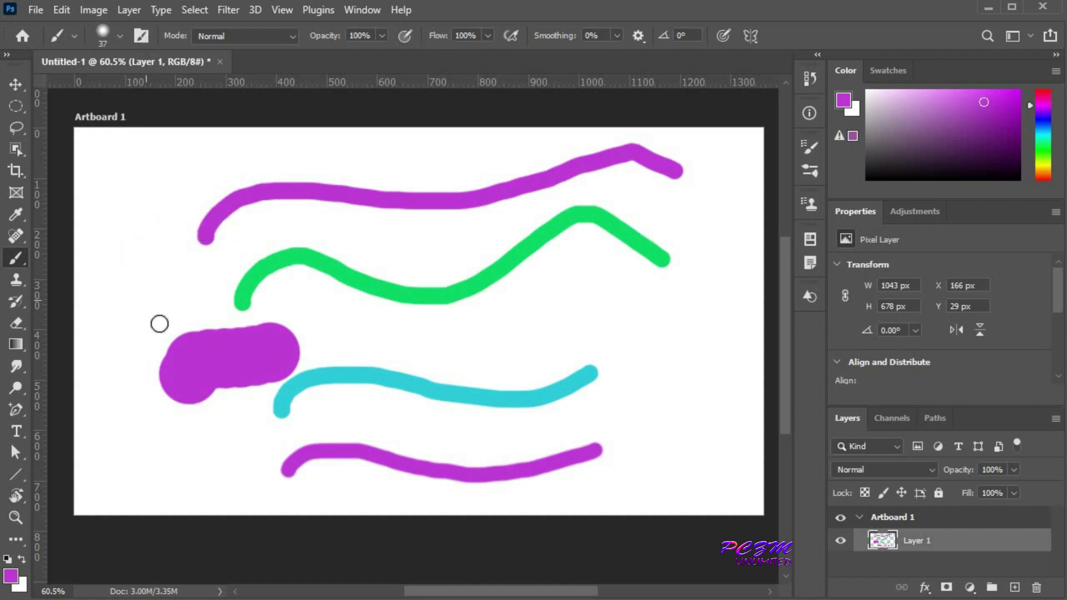
pyautogui.moveTo(350, 425)
pyautogui.mouseDown()
pyautogui.moveTo(376, 415)
pyautogui.moveTo(445, 436)
pyautogui.moveTo(645, 427)
pyautogui.mouseUp()
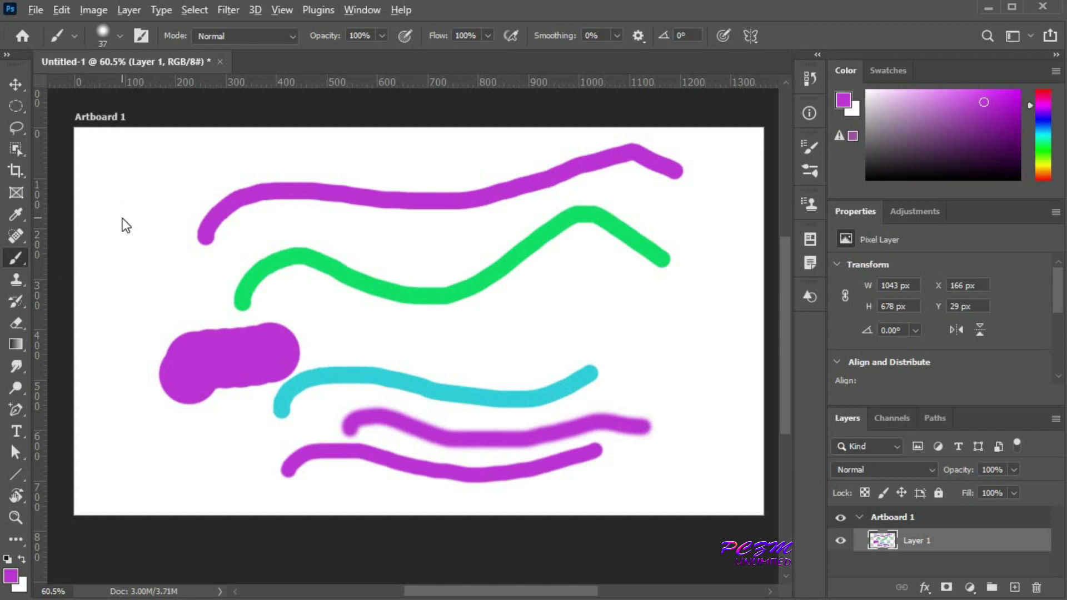
pyautogui.moveTo(124, 222); pyautogui.dragTo(123, 220)
pyautogui.moveTo(124, 289); pyautogui.dragTo(124, 326)
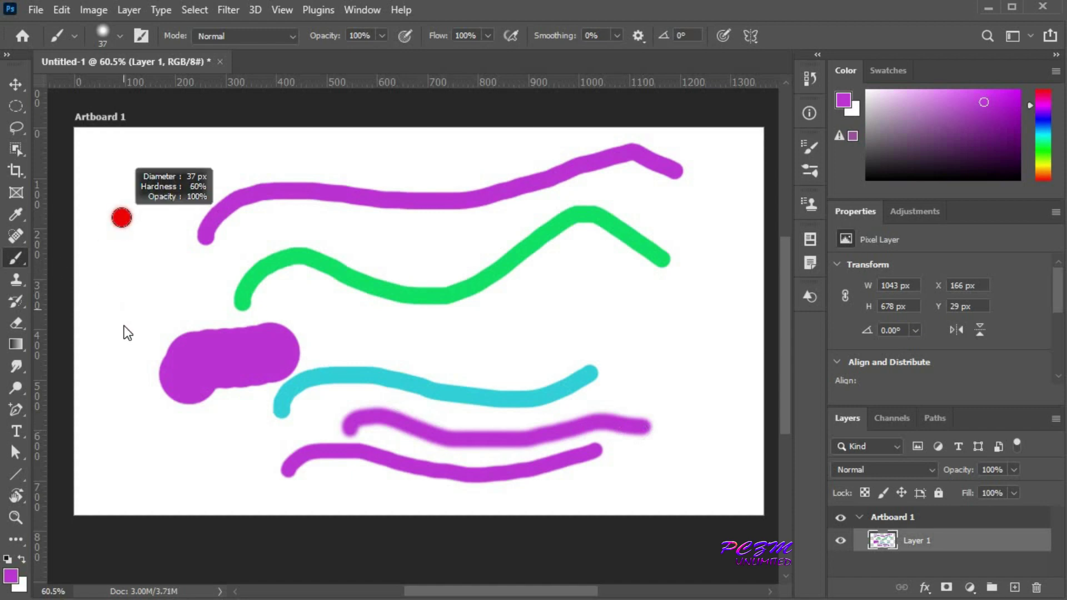
pyautogui.moveTo(117, 387); pyautogui.dragTo(116, 446)
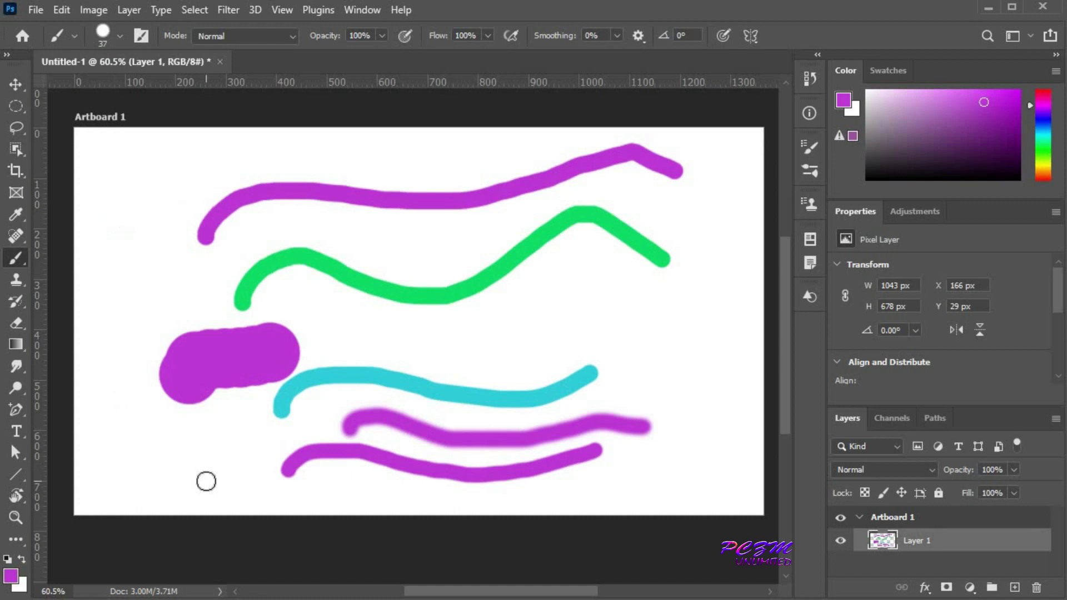
pyautogui.moveTo(493, 362)
pyautogui.mouseDown()
pyautogui.moveTo(550, 325)
pyautogui.moveTo(659, 341)
pyautogui.mouseUp()
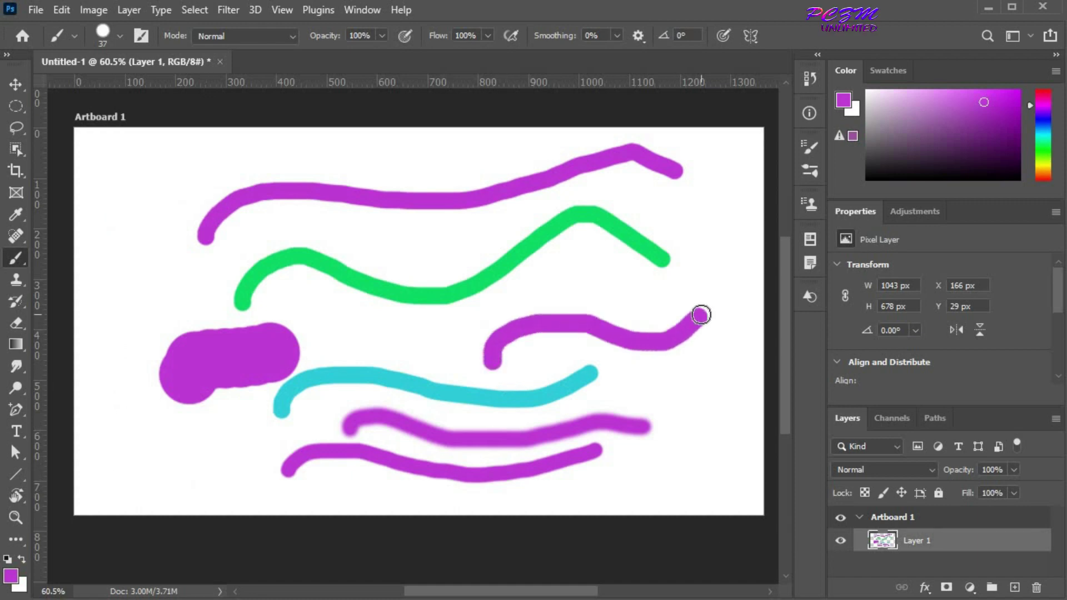
pyautogui.press('Delete')
# Step: Adjust size and hardness in the Brush Preset picker, then select Kyle's Inkbox - Classic Cartoonist at 30 px
pyautogui.click(121, 36)
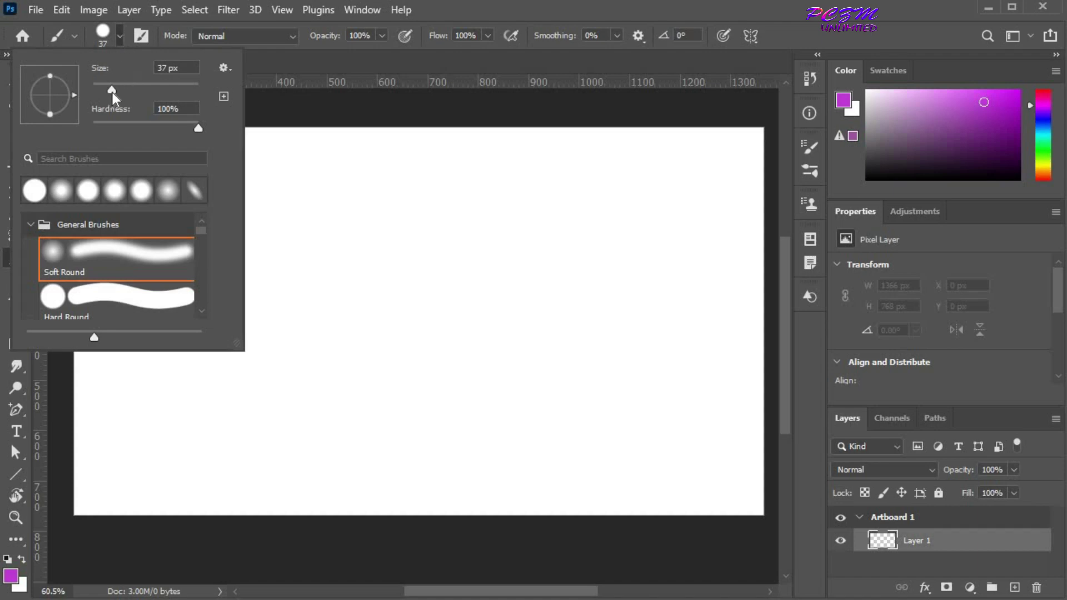
pyautogui.moveTo(111, 92)
pyautogui.mouseDown()
pyautogui.moveTo(133, 91)
pyautogui.moveTo(109, 91)
pyautogui.mouseUp()
pyautogui.moveTo(199, 129)
pyautogui.mouseDown()
pyautogui.moveTo(106, 128)
pyautogui.moveTo(222, 134)
pyautogui.mouseUp()
pyautogui.scroll(-6, 143, 272)
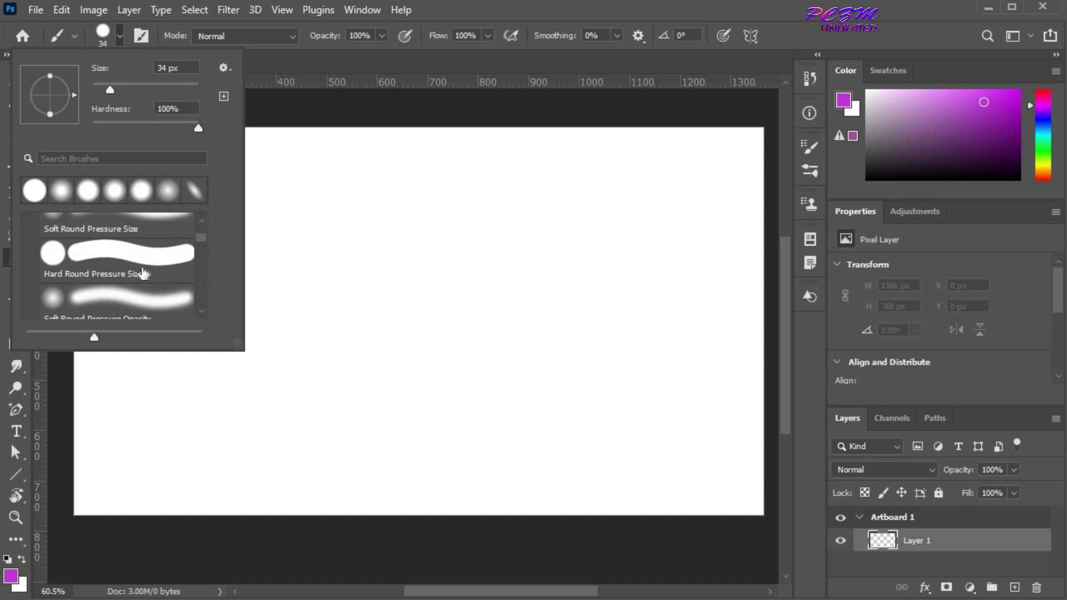
pyautogui.scroll(-15, 143, 272)
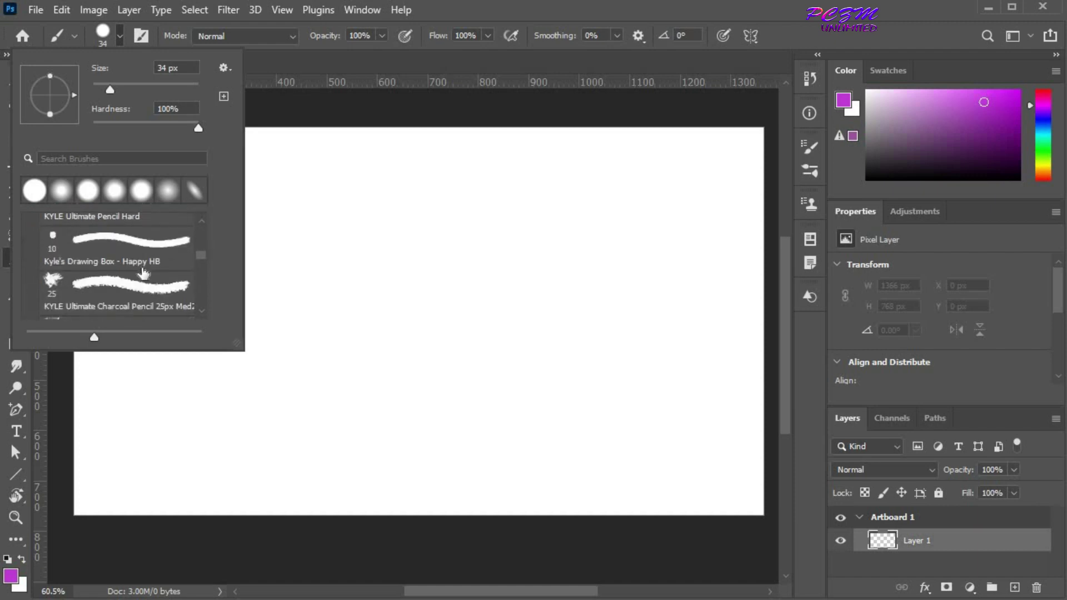
pyautogui.scroll(4, 143, 276)
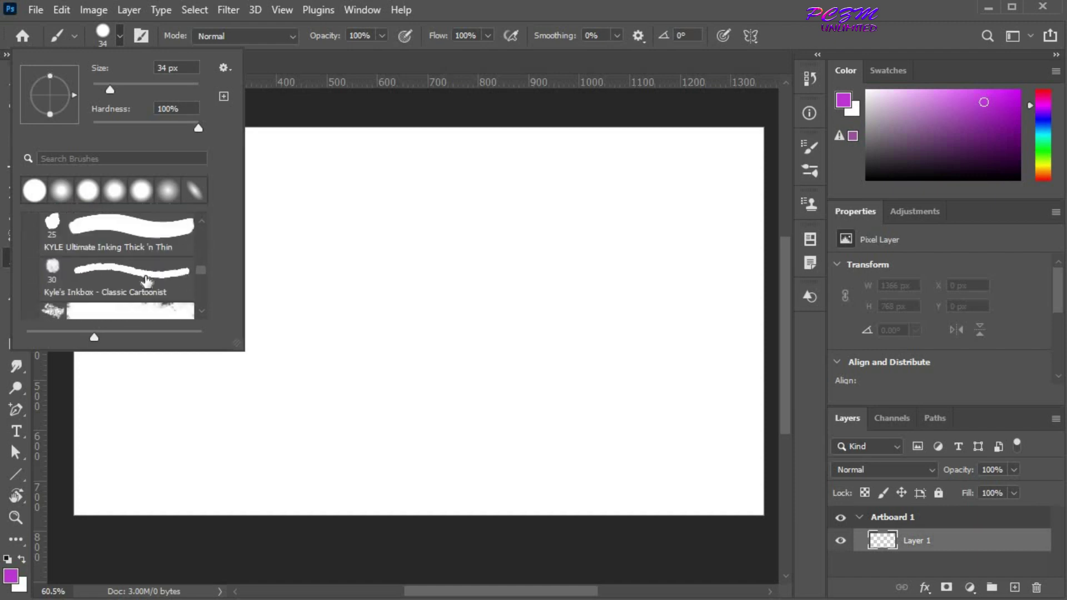
pyautogui.click(119, 275)
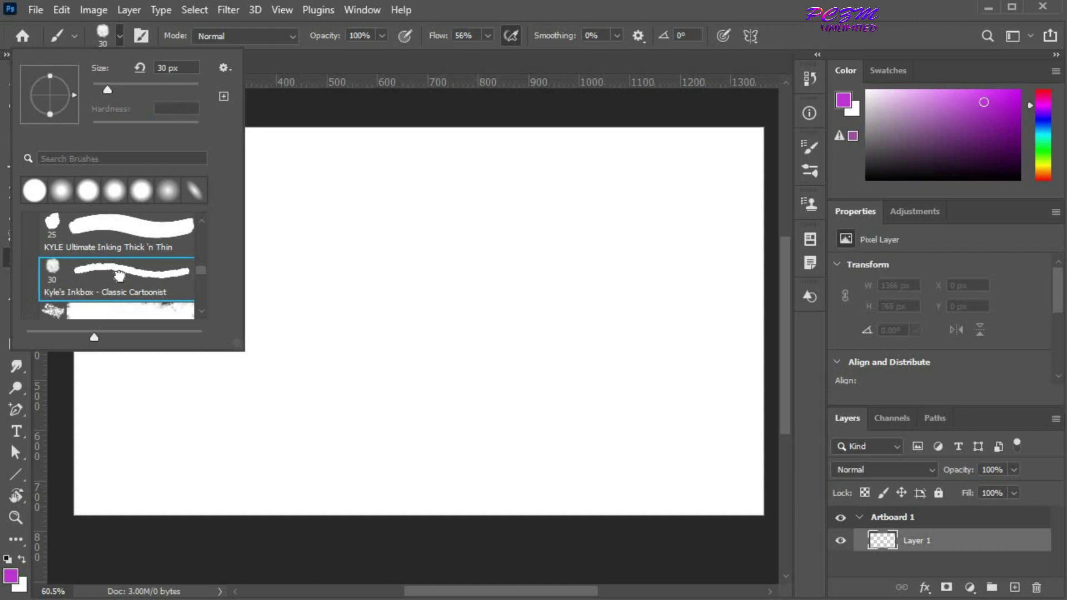
# Step: Pick green and paint a wavy inked stroke across the artboard
pyautogui.click(1044, 146)
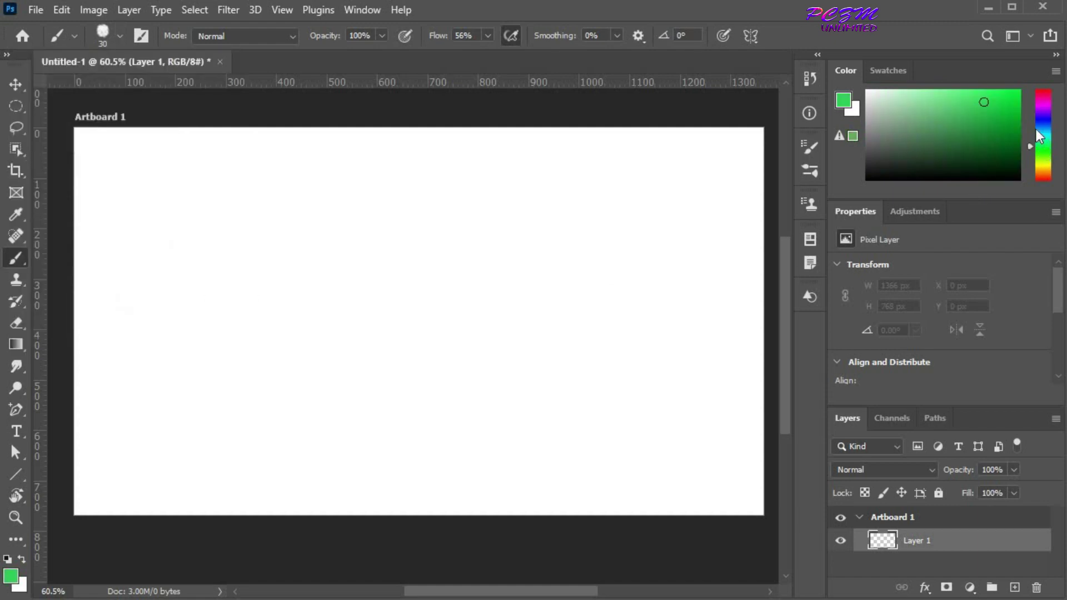
pyautogui.click(974, 121)
pyautogui.moveTo(198, 368)
pyautogui.mouseDown()
pyautogui.moveTo(270, 325)
pyautogui.moveTo(350, 345)
pyautogui.moveTo(412, 344)
pyautogui.moveTo(490, 311)
pyautogui.mouseUp()
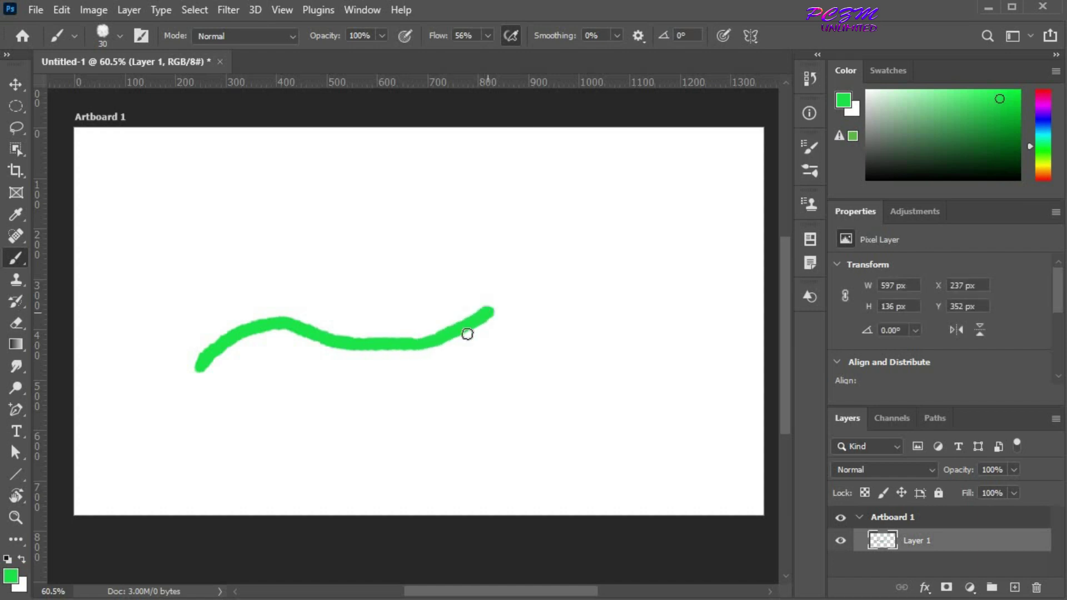
# Step: Choose a 284 px spatter brush and spray green splatter around the stroke
pyautogui.press('r')
pyautogui.click(125, 40)
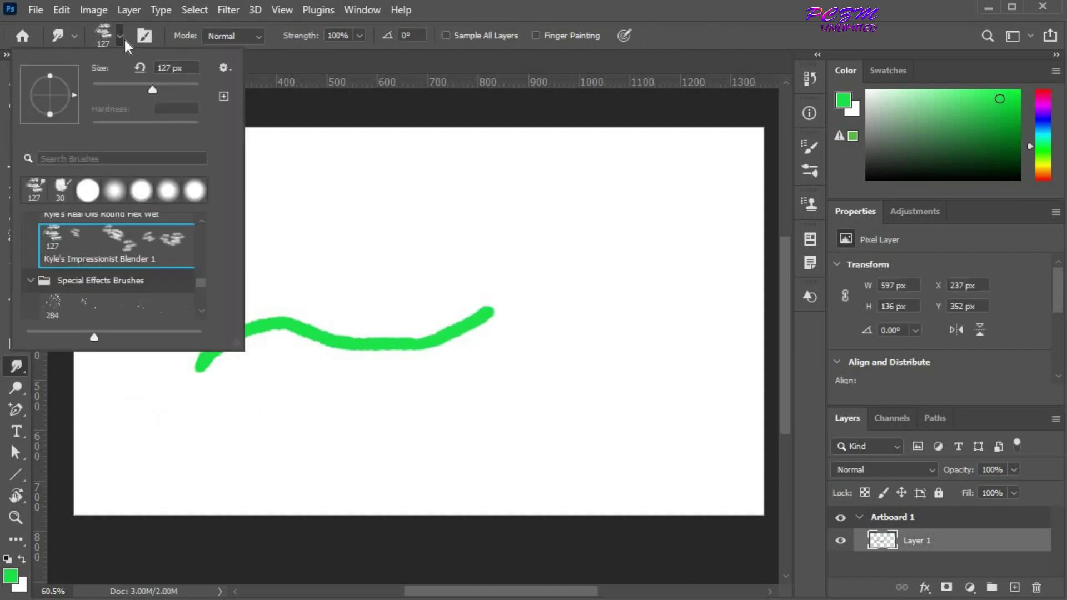
pyautogui.scroll(-3, 121, 238)
pyautogui.click(119, 270)
pyautogui.moveTo(249, 401)
pyautogui.mouseDown()
pyautogui.moveTo(340, 311)
pyautogui.moveTo(439, 322)
pyautogui.moveTo(551, 296)
pyautogui.moveTo(579, 275)
pyautogui.moveTo(597, 378)
pyautogui.moveTo(509, 432)
pyautogui.moveTo(326, 450)
pyautogui.moveTo(283, 431)
pyautogui.mouseUp()
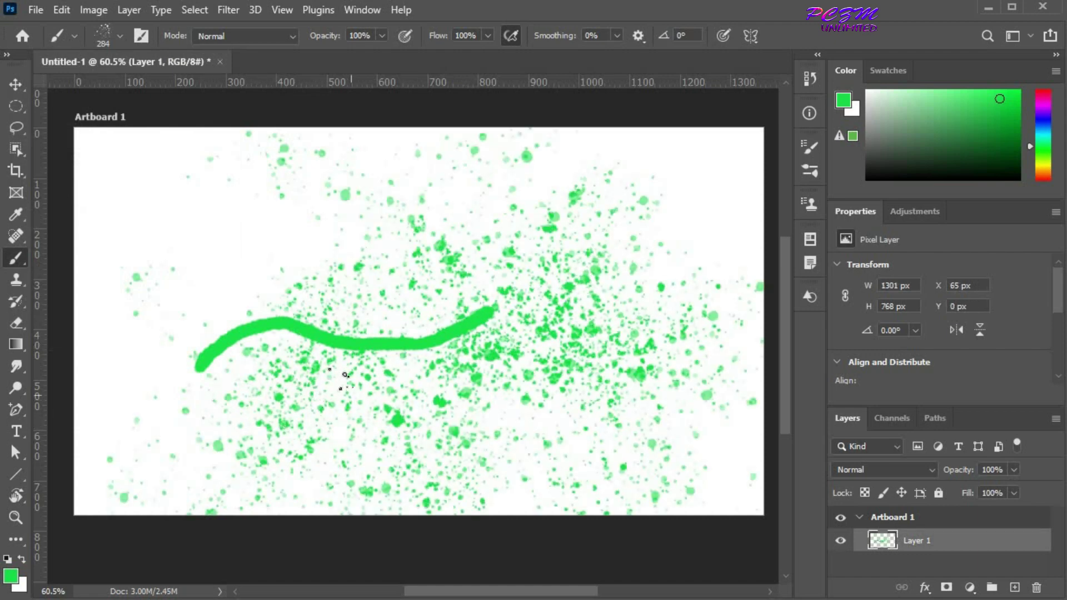
# Step: Choose the 306 px leafy brush tip in Brush Settings and paint green leaf clusters on the canvas
pyautogui.click(808, 148)
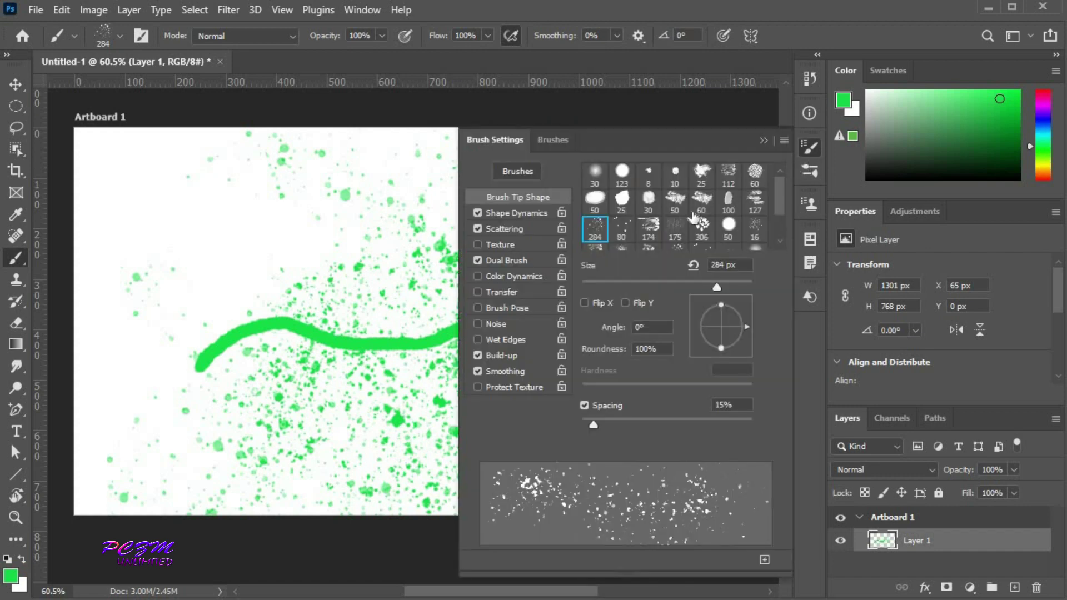
pyautogui.scroll(-2, 674, 216)
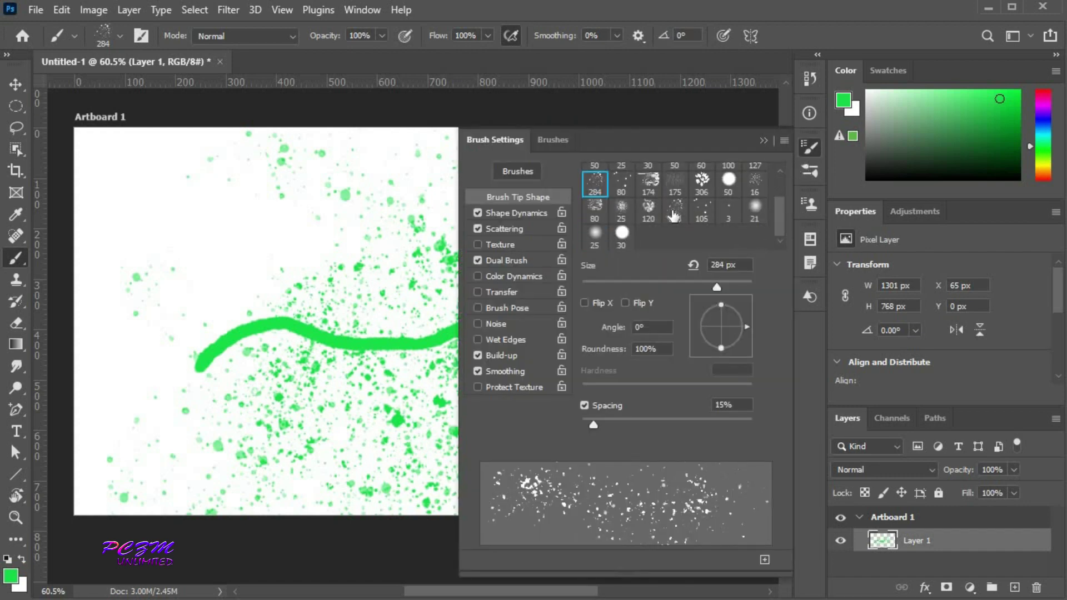
pyautogui.click(703, 183)
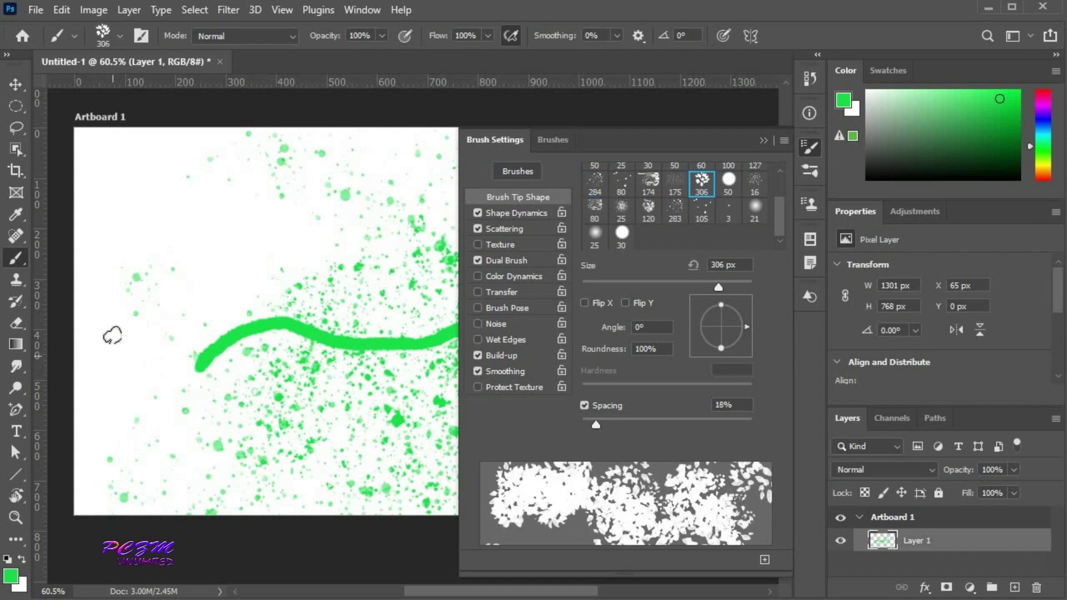
pyautogui.moveTo(114, 334)
pyautogui.mouseDown()
pyautogui.moveTo(162, 274)
pyautogui.moveTo(267, 253)
pyautogui.mouseUp()
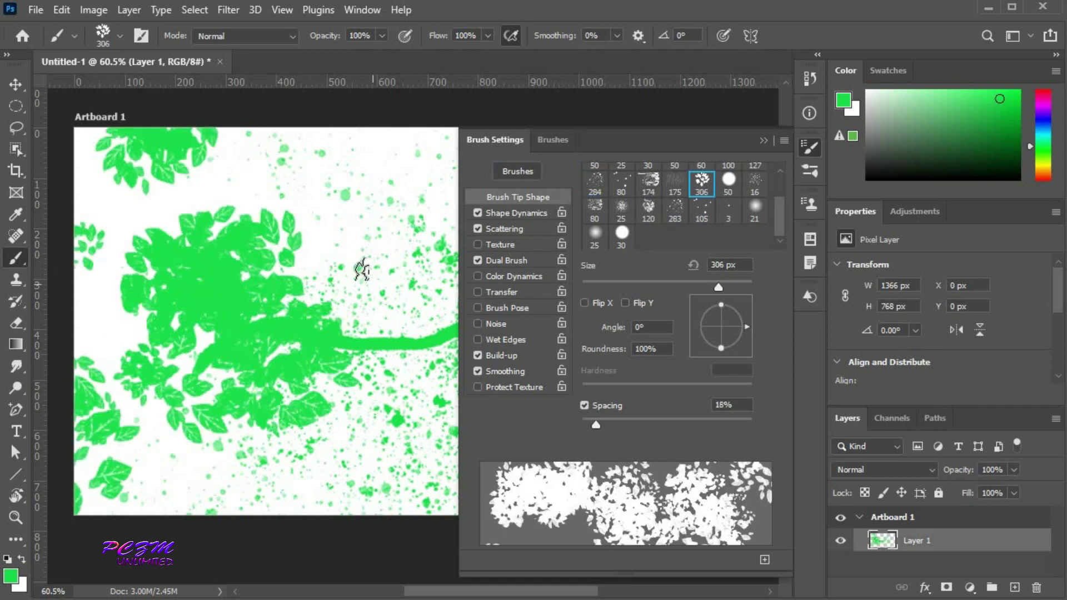
pyautogui.press('F5')
pyautogui.moveTo(610, 210)
pyautogui.mouseDown()
pyautogui.moveTo(553, 254)
pyautogui.moveTo(495, 320)
pyautogui.moveTo(460, 317)
pyautogui.mouseUp()
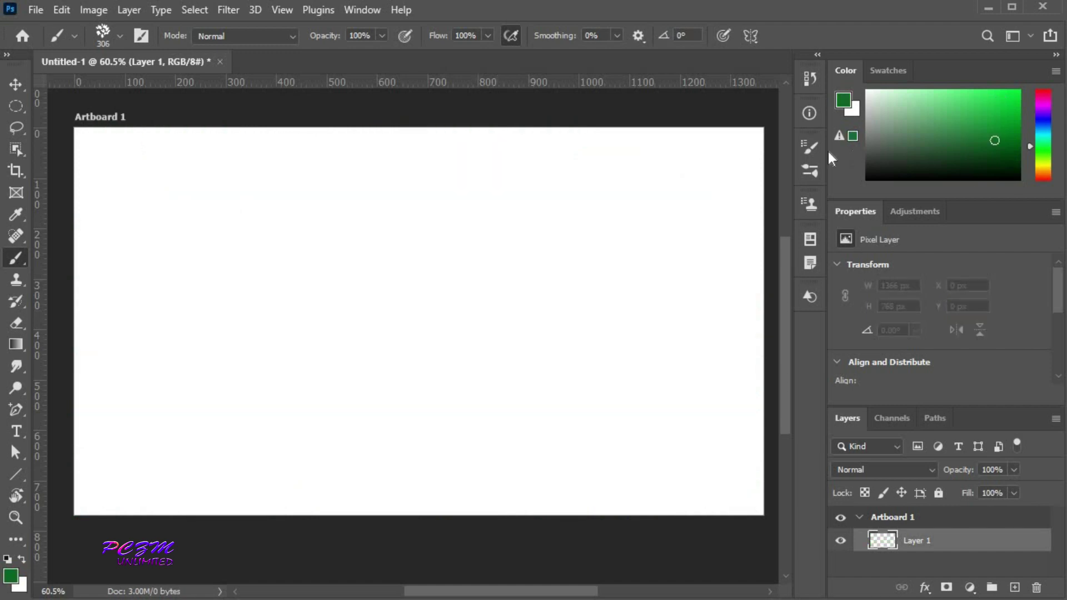
# Step: Switch to the 30 px Soft Round brush, raise its hardness to 100%, and collapse Brush Settings
pyautogui.click(809, 146)
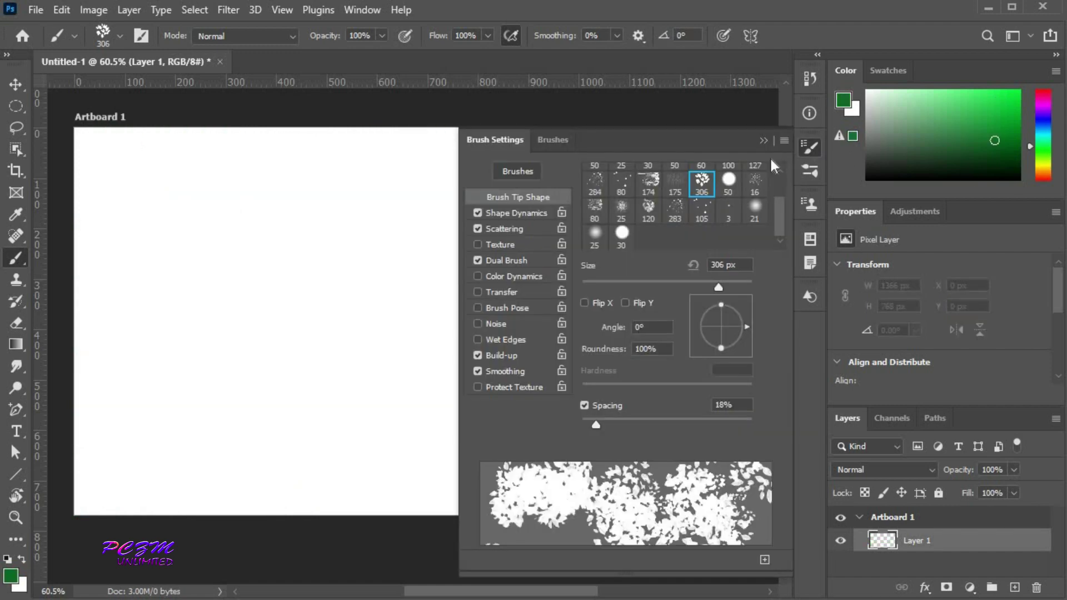
pyautogui.click(622, 173)
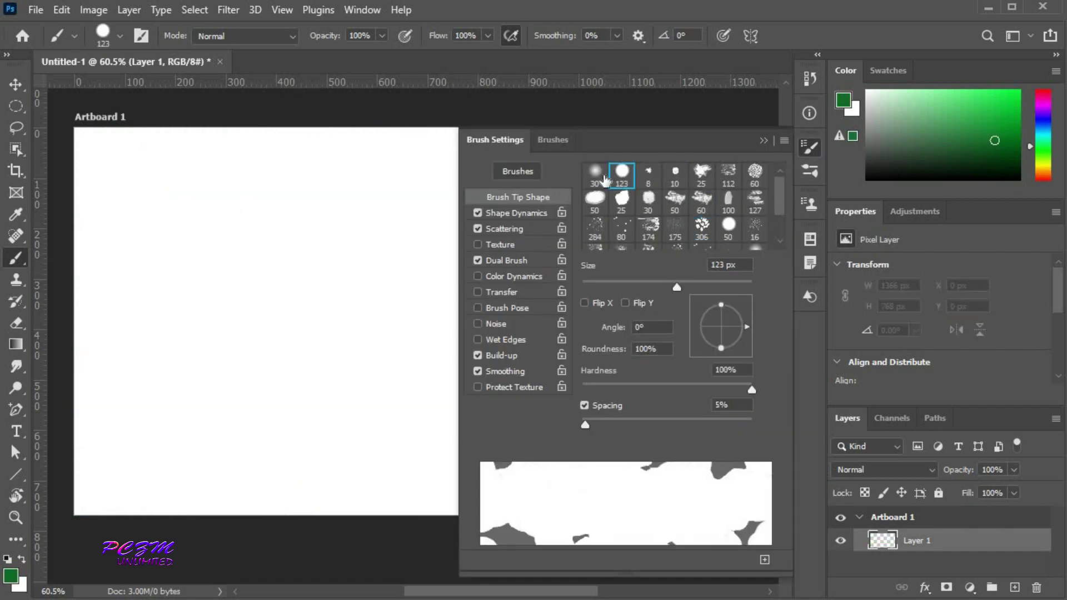
pyautogui.click(595, 174)
pyautogui.click(119, 36)
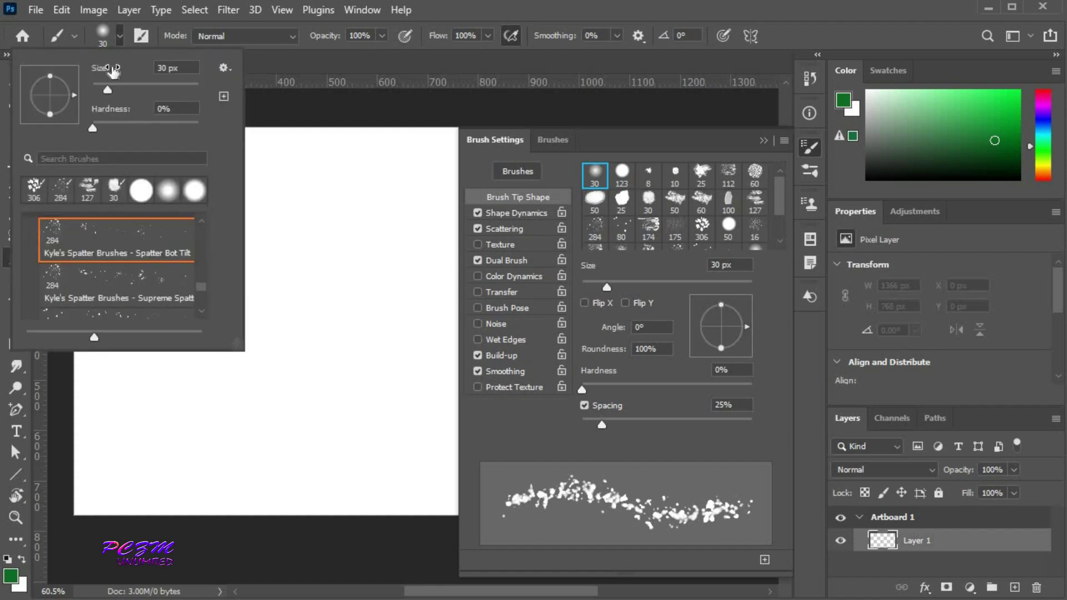
pyautogui.scroll(3, 138, 260)
pyautogui.scroll(1, 138, 260)
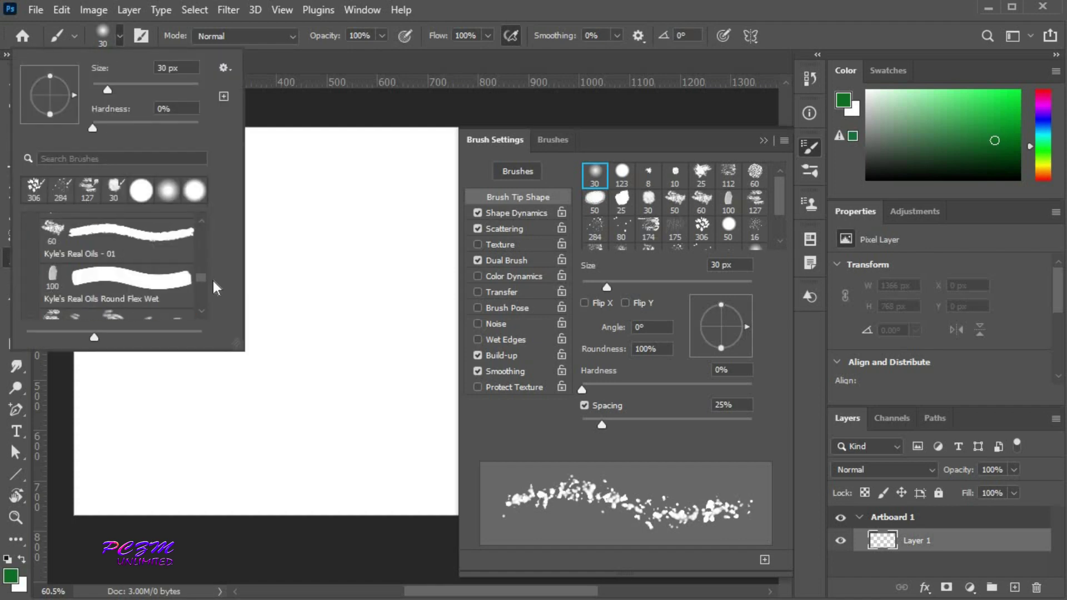
pyautogui.moveTo(202, 279); pyautogui.dragTo(202, 205)
pyautogui.click(94, 252)
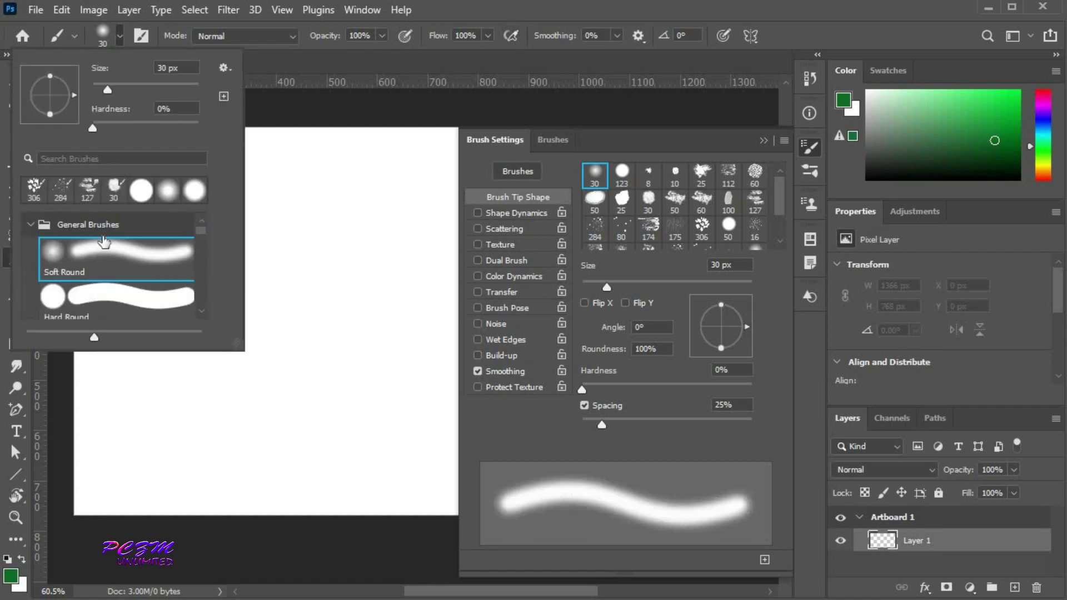
pyautogui.moveTo(92, 129); pyautogui.dragTo(228, 135)
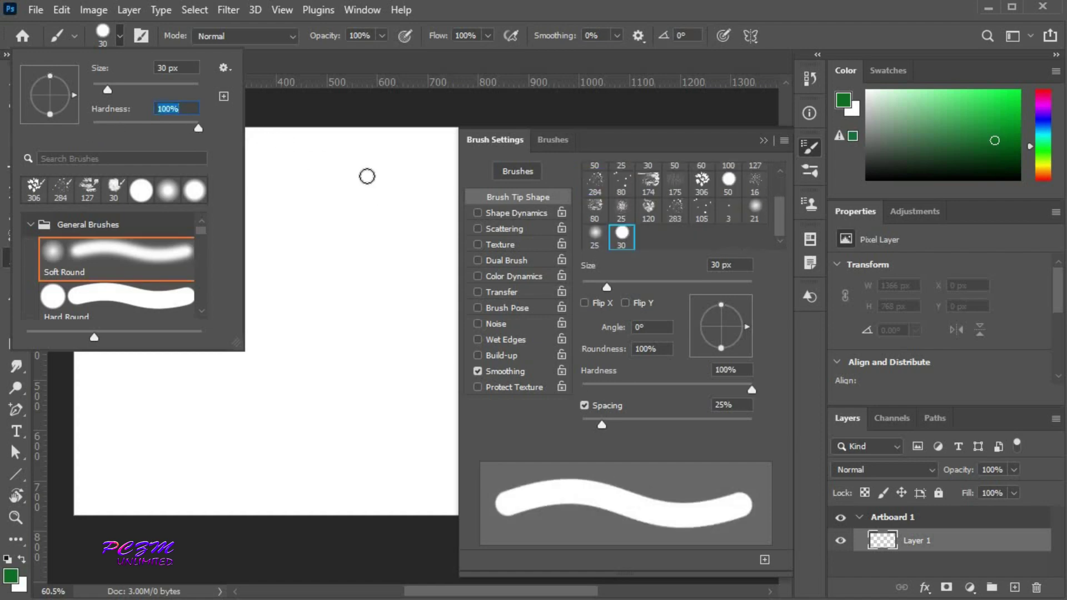
pyautogui.click(488, 22)
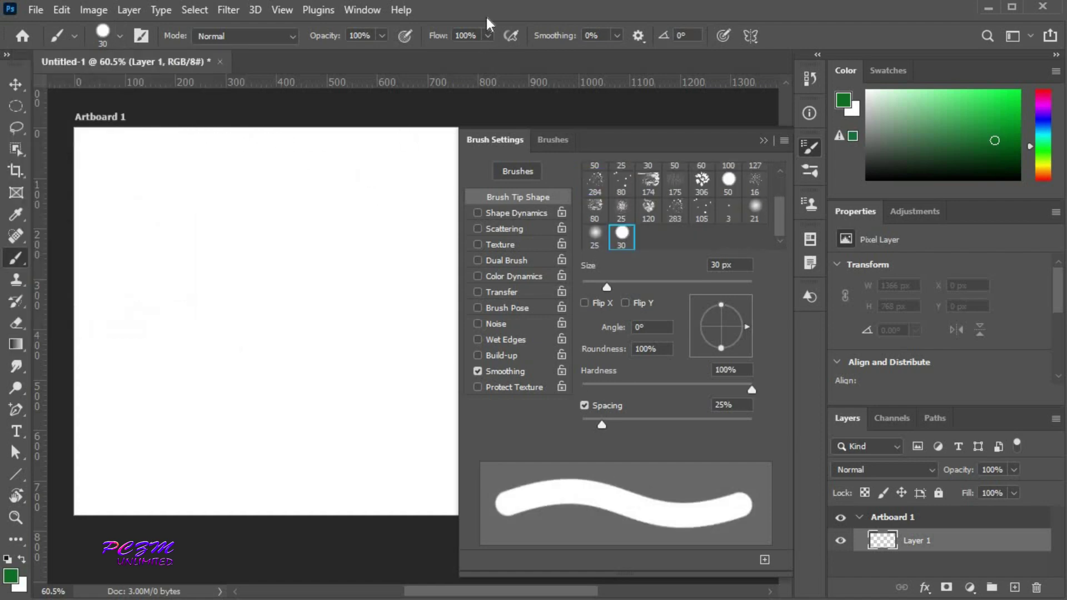
pyautogui.click(763, 140)
pyautogui.click(119, 36)
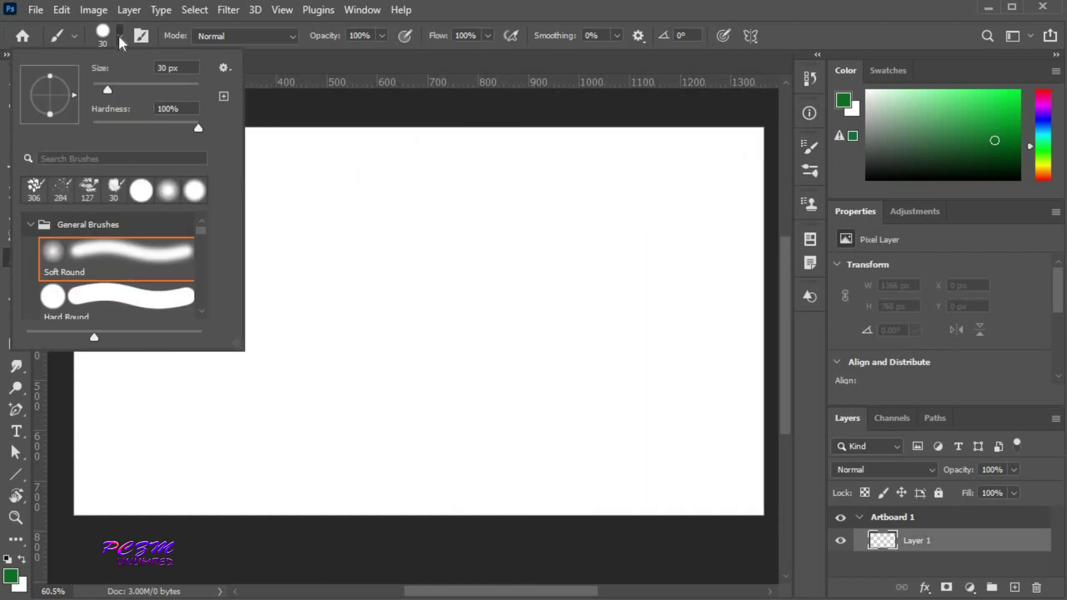
# Step: Open the Brush Preset picker's gear menu listing New Brush Preset, Rename, Import and Export Brushes
pyautogui.click(224, 69)
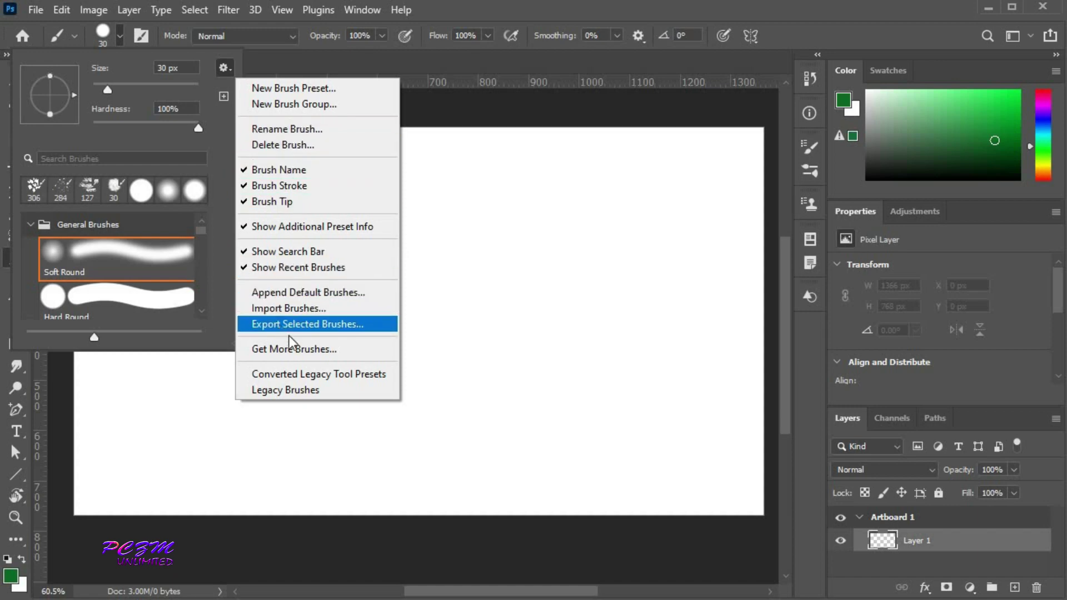
# Step: Close the preset menus and tilt the brush tip to 62° from the canvas brush picker
pyautogui.click(293, 66)
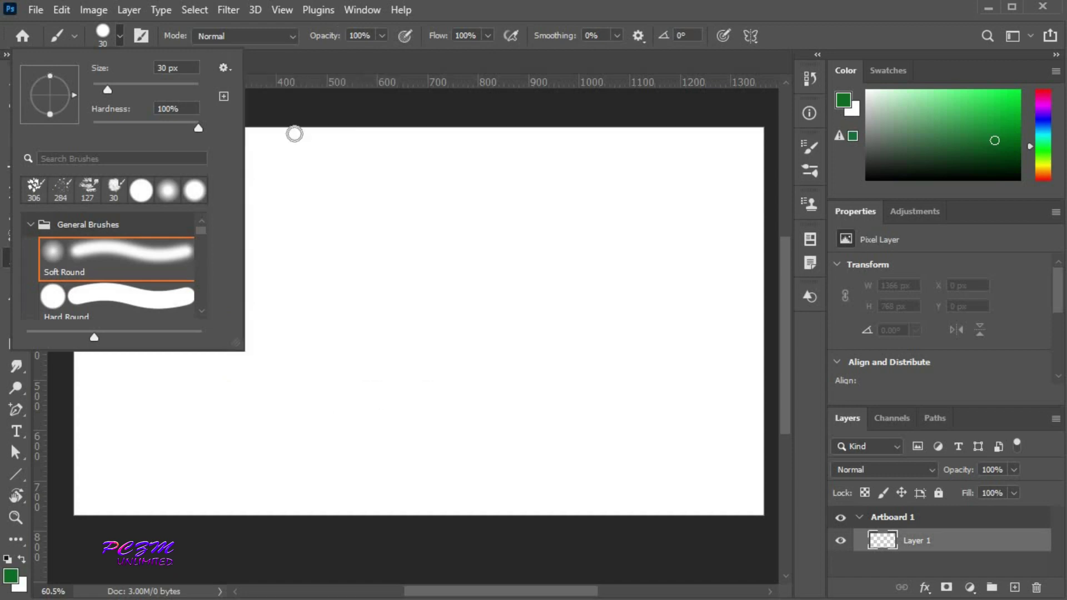
pyautogui.click(231, 205)
pyautogui.rightClick(232, 205)
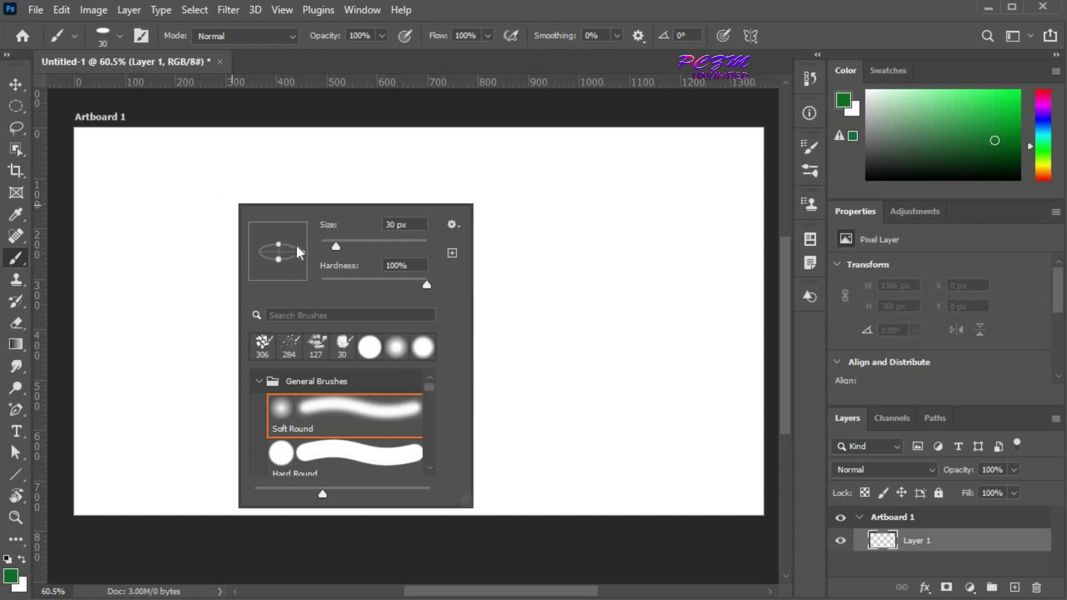
pyautogui.moveTo(283, 236); pyautogui.dragTo(292, 225)
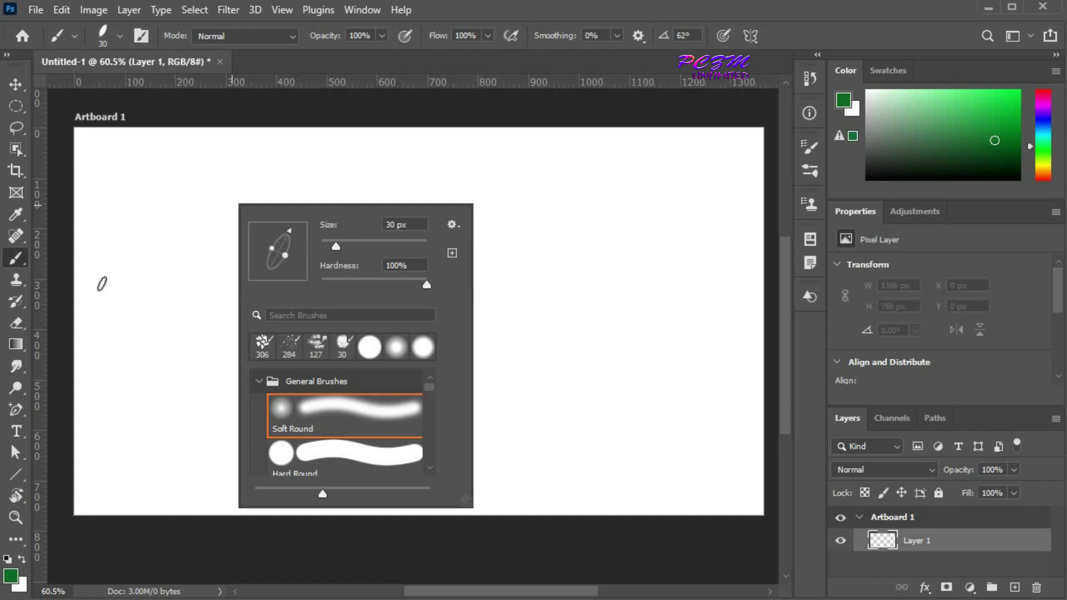
# Step: Paint green test strokes with the tilted tip: a '1' shape and a hooked vertical stroke
pyautogui.moveTo(100, 285)
pyautogui.mouseDown()
pyautogui.moveTo(158, 220)
pyautogui.moveTo(175, 248)
pyautogui.moveTo(168, 455)
pyautogui.mouseUp()
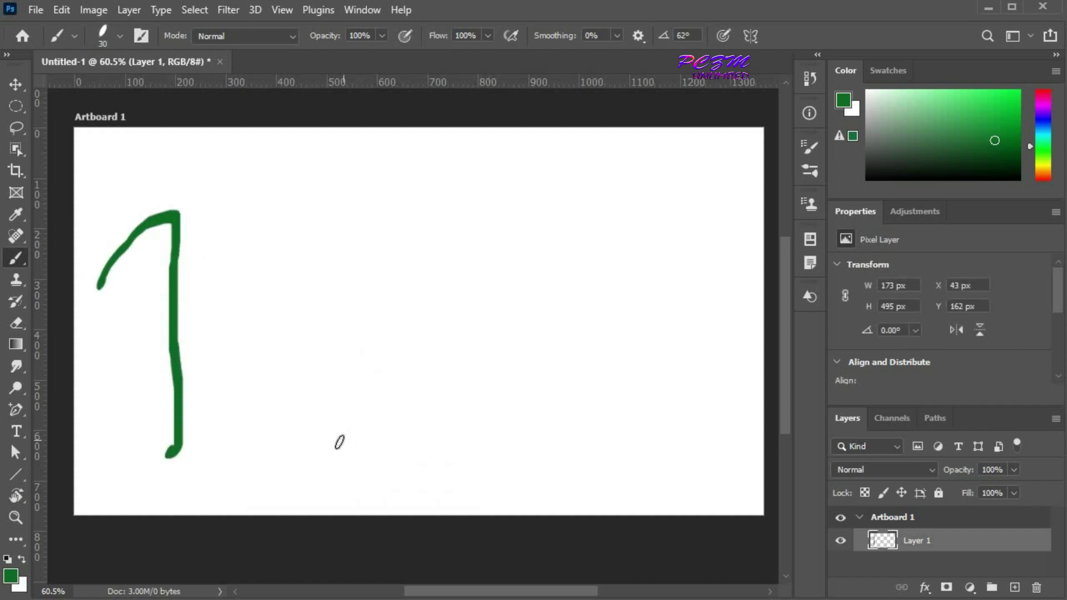
pyautogui.moveTo(370, 214)
pyautogui.mouseDown()
pyautogui.moveTo(379, 449)
pyautogui.moveTo(316, 474)
pyautogui.mouseUp()
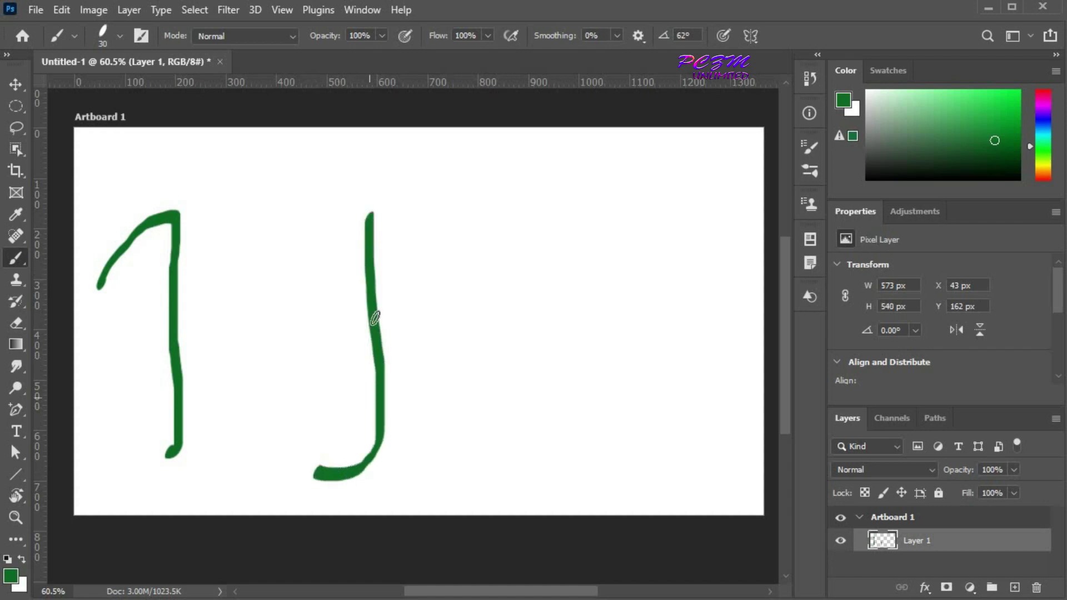
pyautogui.moveTo(370, 218)
pyautogui.mouseDown()
pyautogui.moveTo(417, 205)
pyautogui.moveTo(424, 284)
pyautogui.mouseUp()
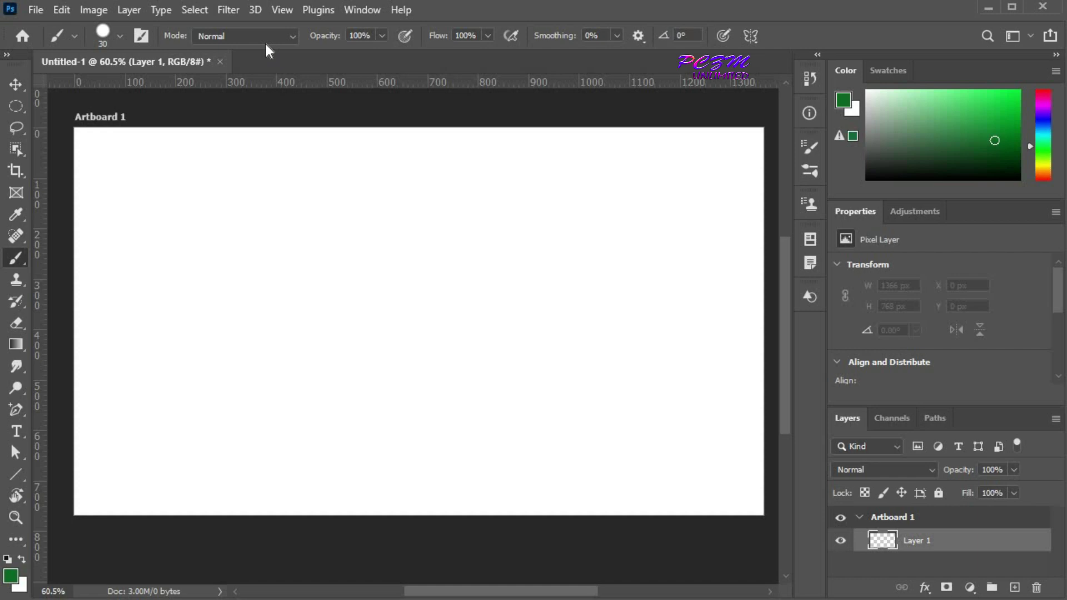
# Step: Keep the brush mode on Normal and paint a wavy green stroke
pyautogui.click(288, 35)
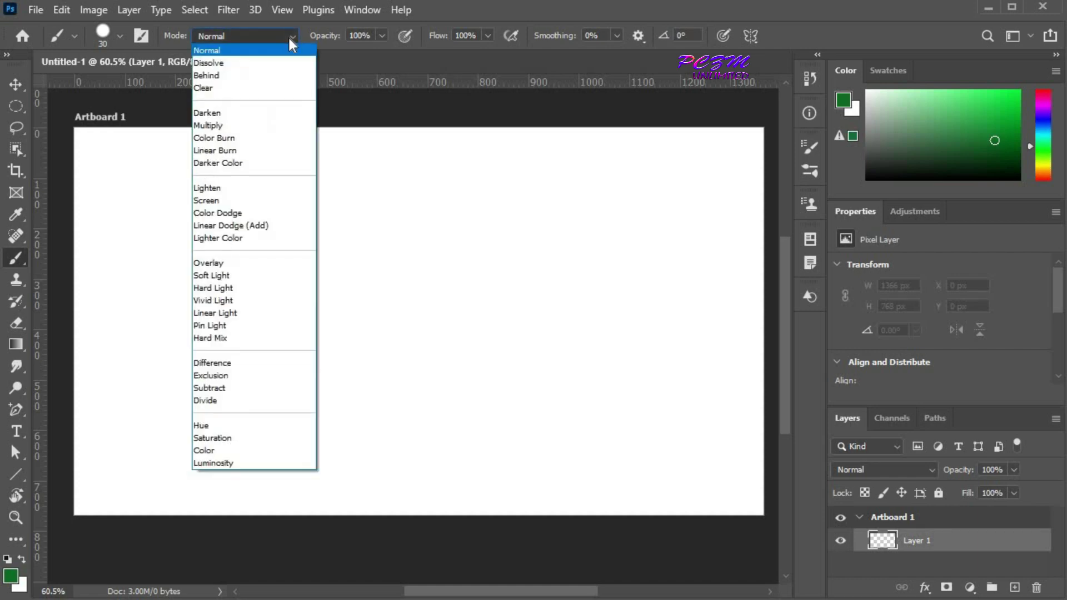
pyautogui.click(289, 39)
pyautogui.moveTo(184, 259)
pyautogui.mouseDown()
pyautogui.moveTo(203, 232)
pyautogui.moveTo(289, 254)
pyautogui.moveTo(484, 252)
pyautogui.mouseUp()
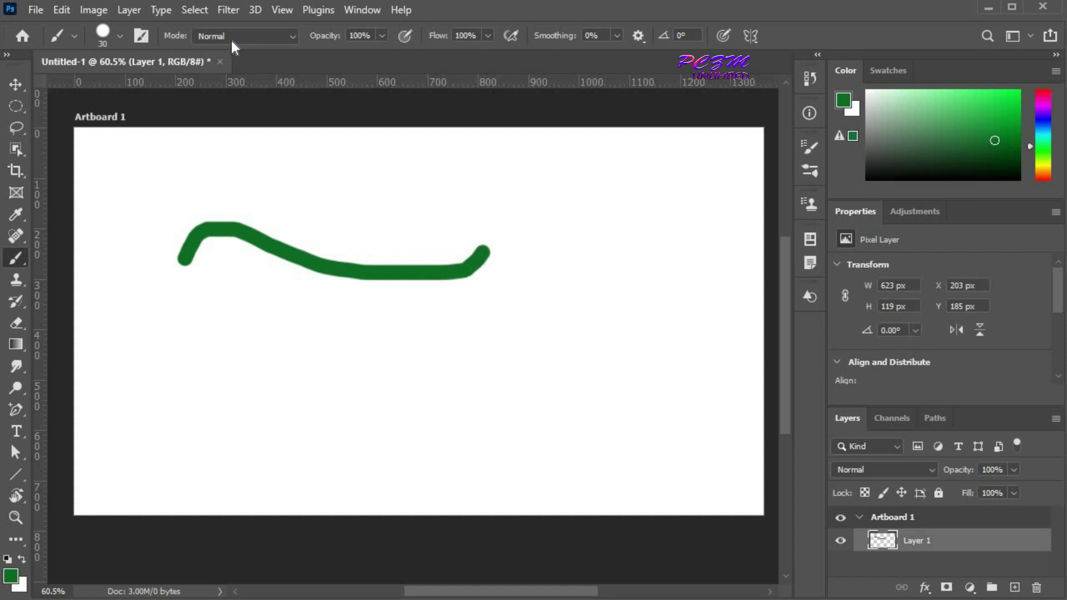
# Step: Switch to Dissolve mode and paint a purple stroke across the green one
pyautogui.click(292, 38)
pyautogui.click(242, 67)
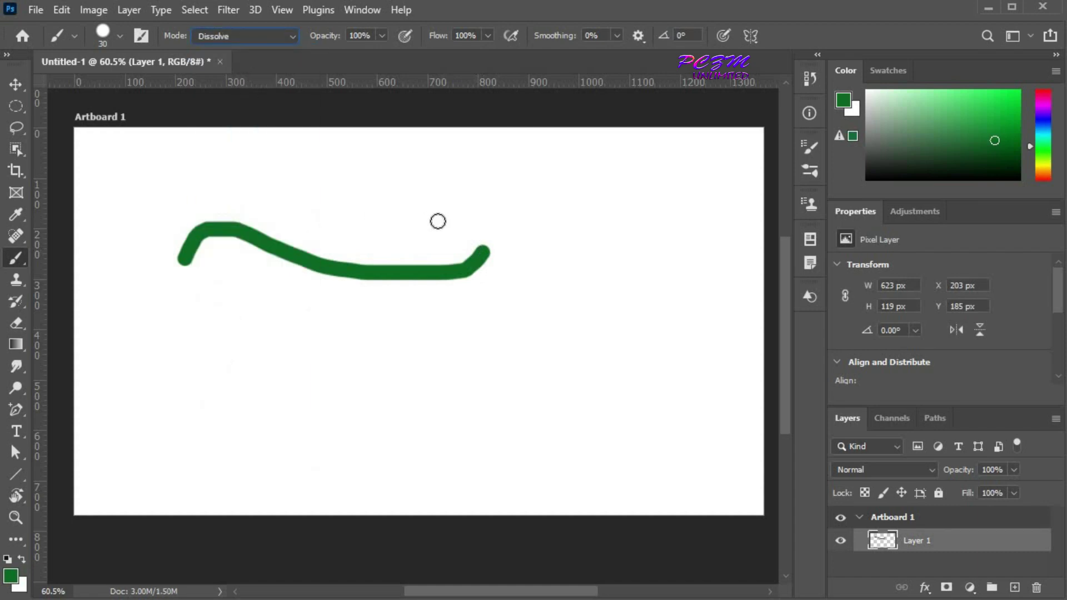
pyautogui.click(1045, 104)
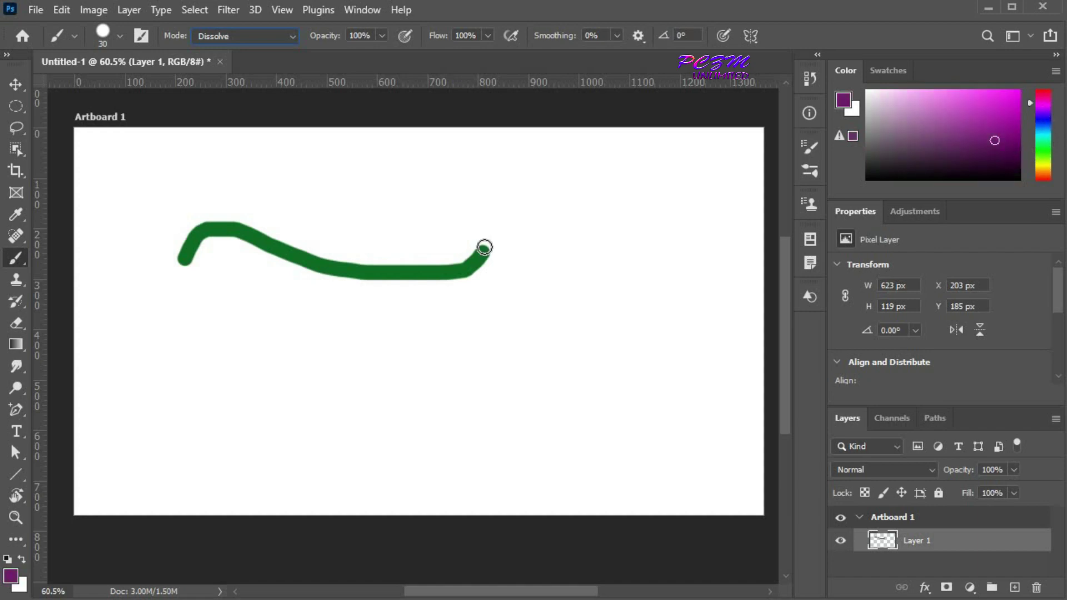
pyautogui.moveTo(467, 232)
pyautogui.mouseDown()
pyautogui.moveTo(297, 320)
pyautogui.moveTo(192, 328)
pyautogui.mouseUp()
pyautogui.moveTo(119, 325); pyautogui.dragTo(112, 322)
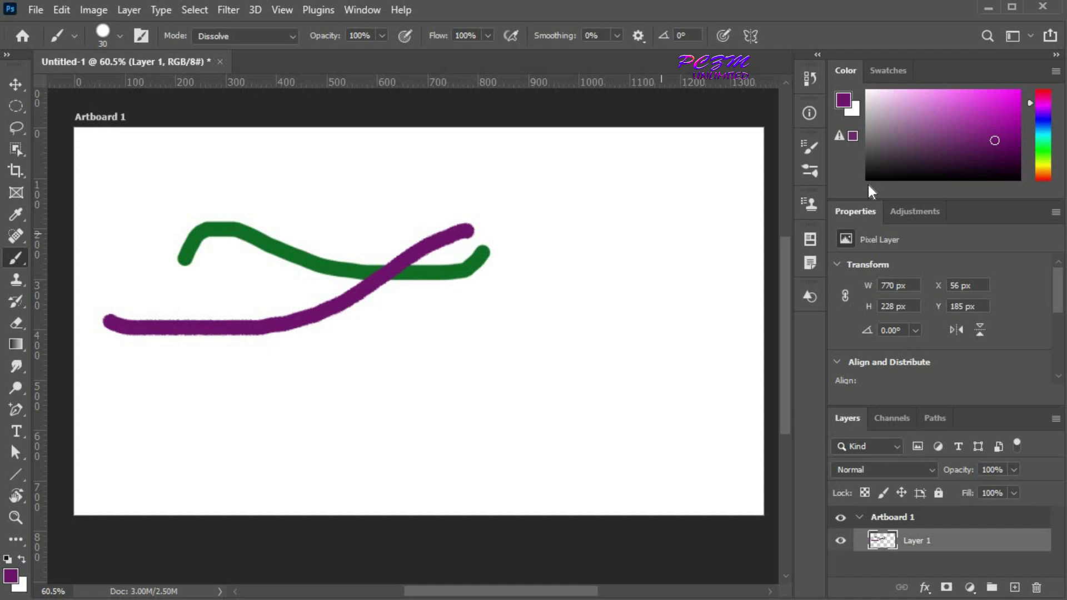
# Step: In Behind mode, paint teal and purple strokes behind the existing ones
pyautogui.click(1045, 132)
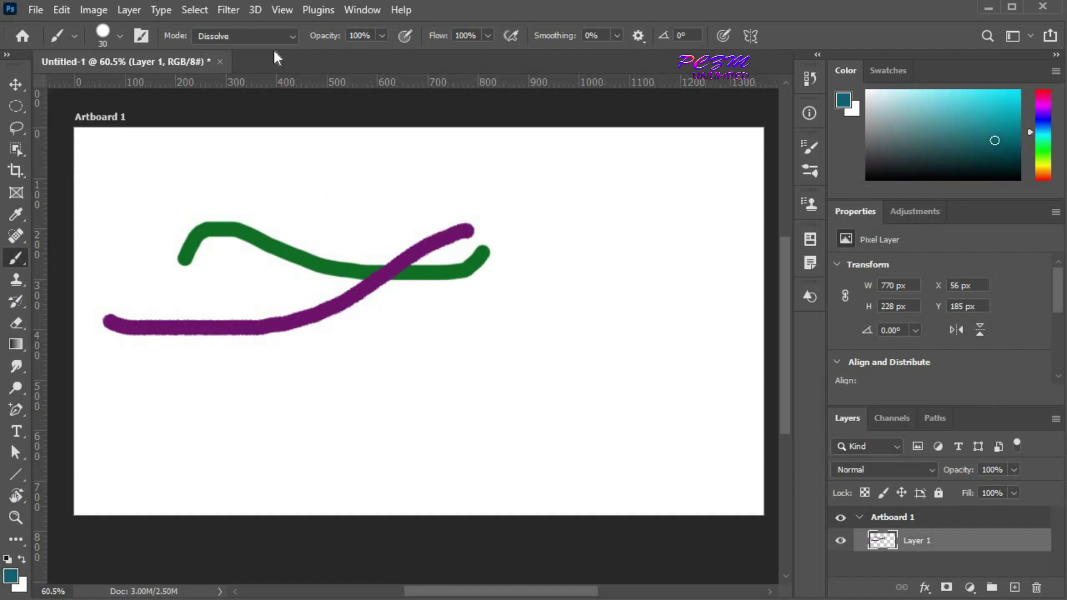
pyautogui.click(292, 35)
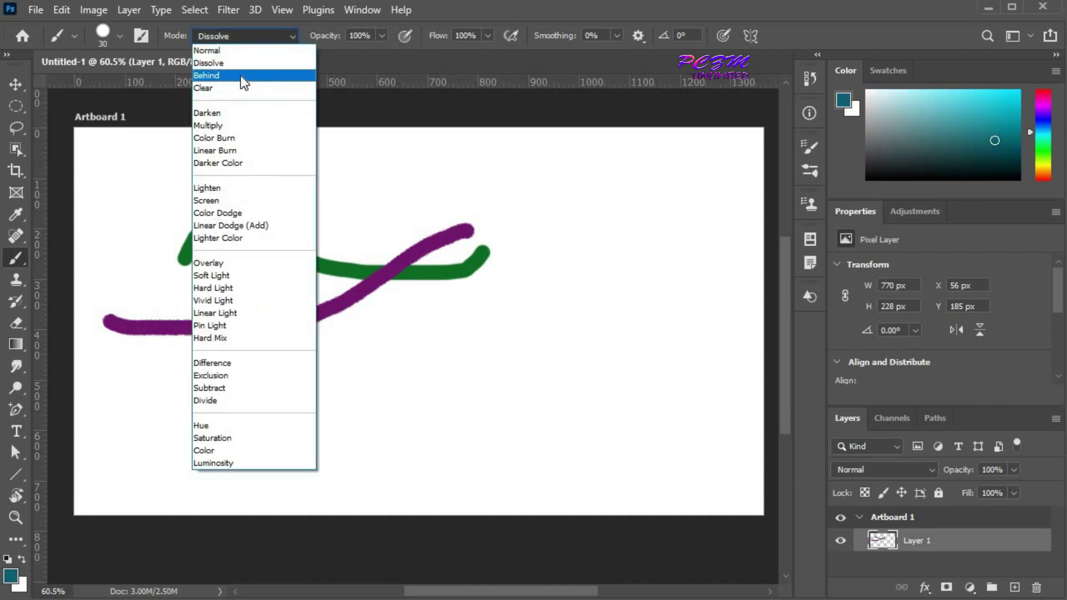
pyautogui.click(242, 76)
pyautogui.click(326, 188)
pyautogui.moveTo(327, 188)
pyautogui.mouseDown()
pyautogui.moveTo(182, 337)
pyautogui.moveTo(158, 425)
pyautogui.mouseUp()
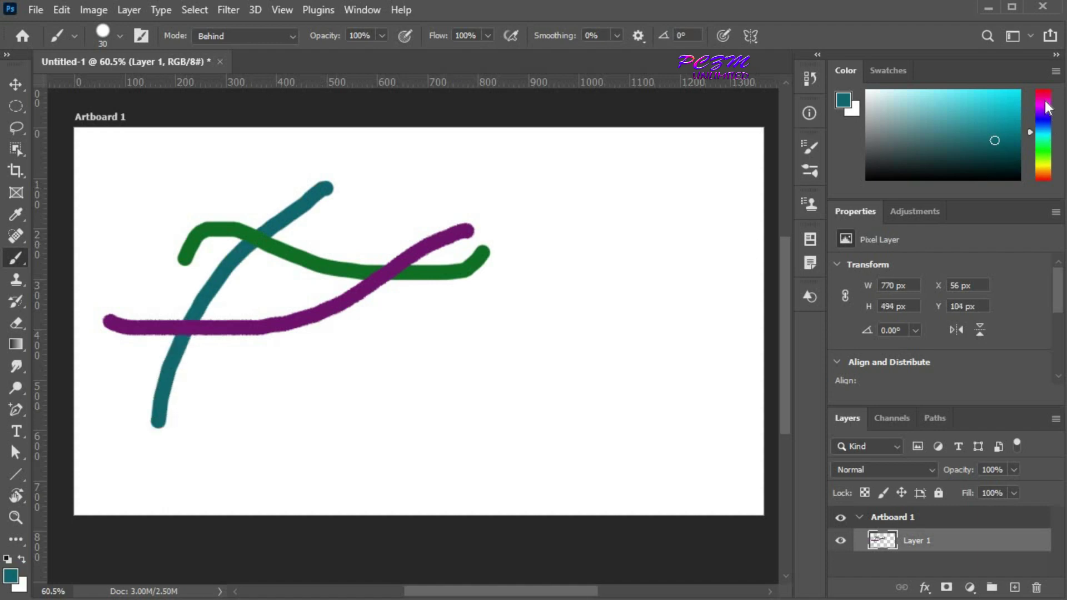
pyautogui.click(1046, 102)
pyautogui.moveTo(395, 190)
pyautogui.mouseDown()
pyautogui.moveTo(373, 270)
pyautogui.moveTo(279, 431)
pyautogui.mouseUp()
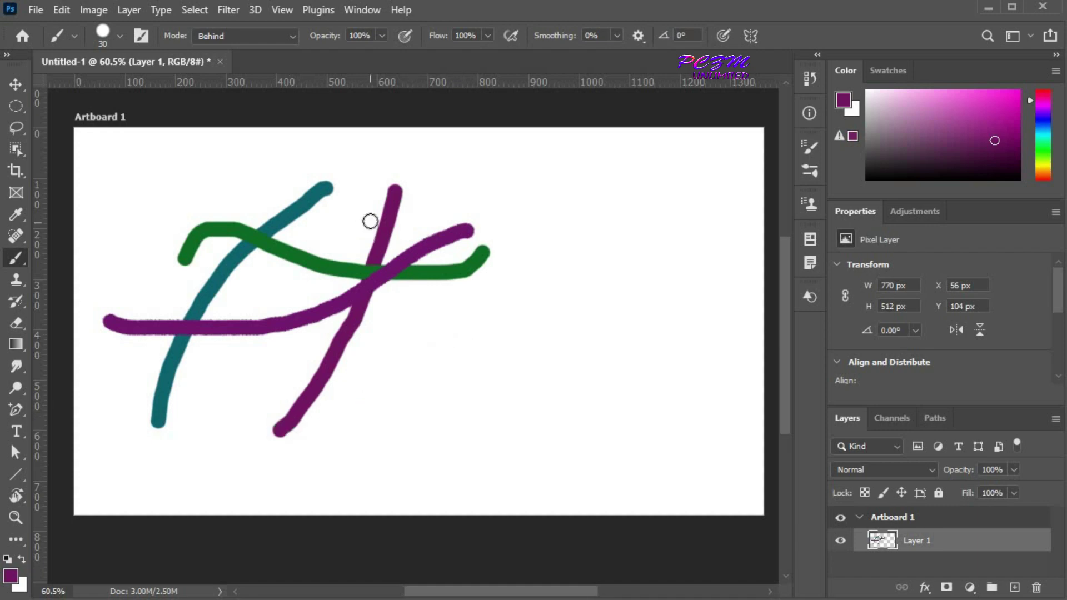
pyautogui.moveTo(262, 290)
pyautogui.mouseDown()
pyautogui.moveTo(230, 216)
pyautogui.moveTo(177, 173)
pyautogui.mouseUp()
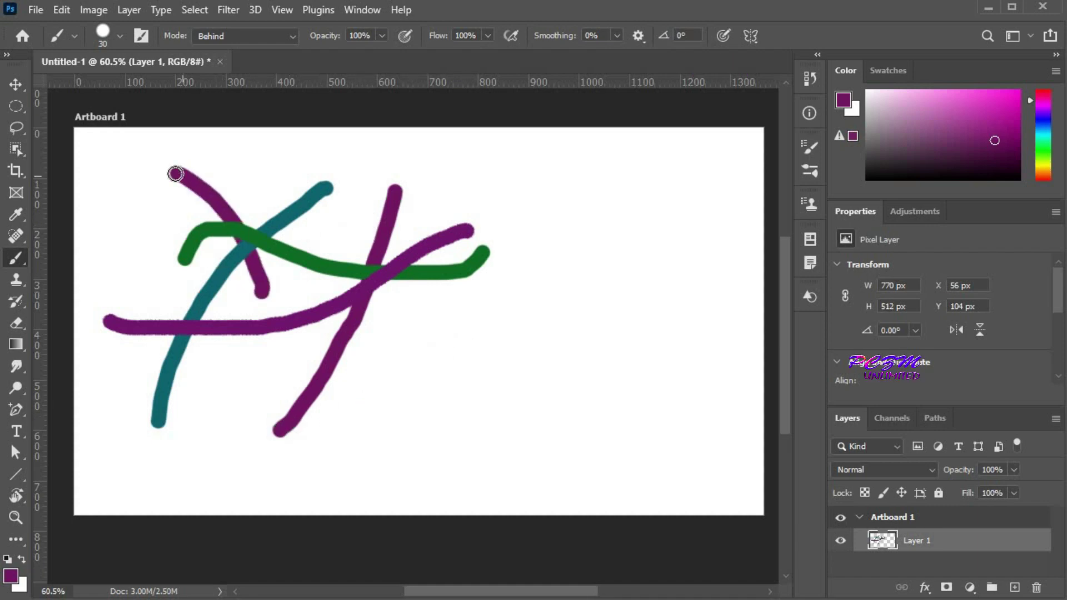
# Step: Paint bright magenta strokes in Darken mode, then set the brush mode back to Normal
pyautogui.click(293, 37)
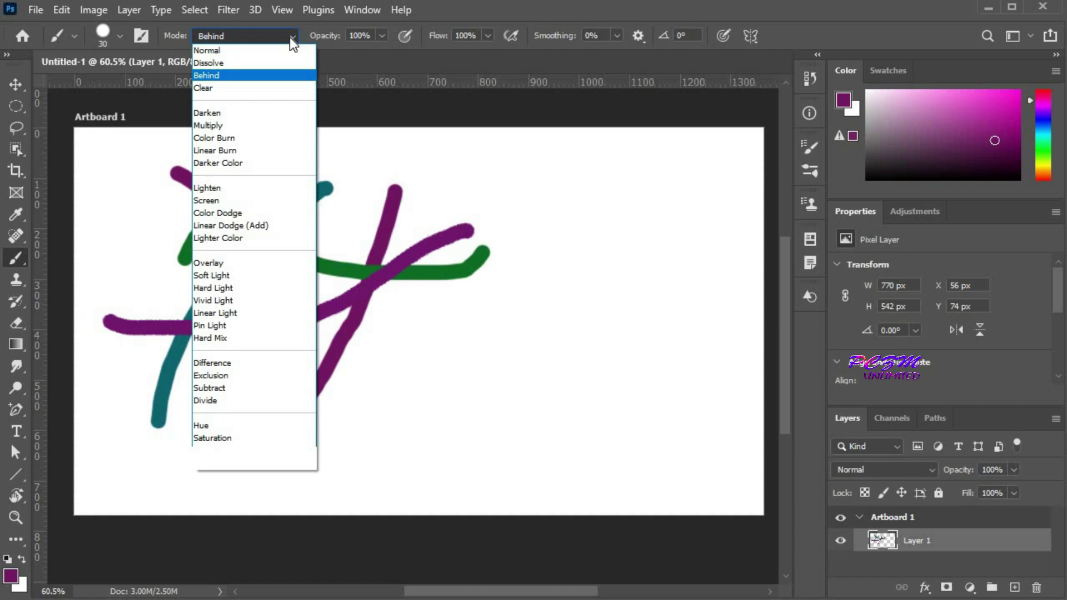
pyautogui.click(254, 117)
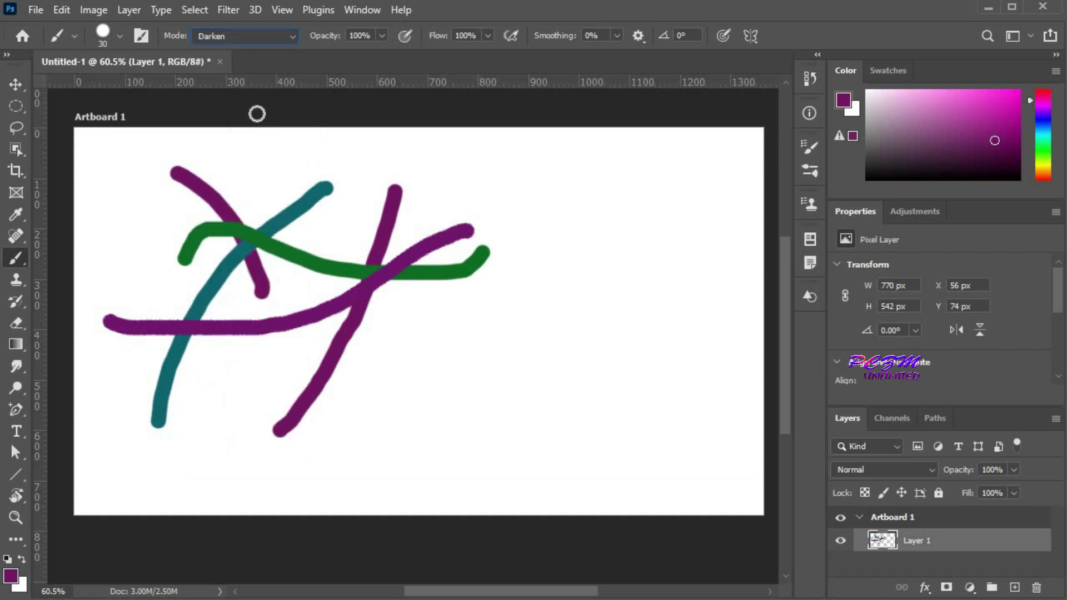
pyautogui.click(1009, 98)
pyautogui.moveTo(396, 381)
pyautogui.mouseDown()
pyautogui.moveTo(395, 331)
pyautogui.moveTo(370, 257)
pyautogui.moveTo(368, 164)
pyautogui.mouseUp()
pyautogui.moveTo(498, 276)
pyautogui.mouseDown()
pyautogui.moveTo(512, 296)
pyautogui.moveTo(438, 269)
pyautogui.moveTo(348, 260)
pyautogui.moveTo(322, 227)
pyautogui.moveTo(293, 248)
pyautogui.moveTo(284, 288)
pyautogui.mouseUp()
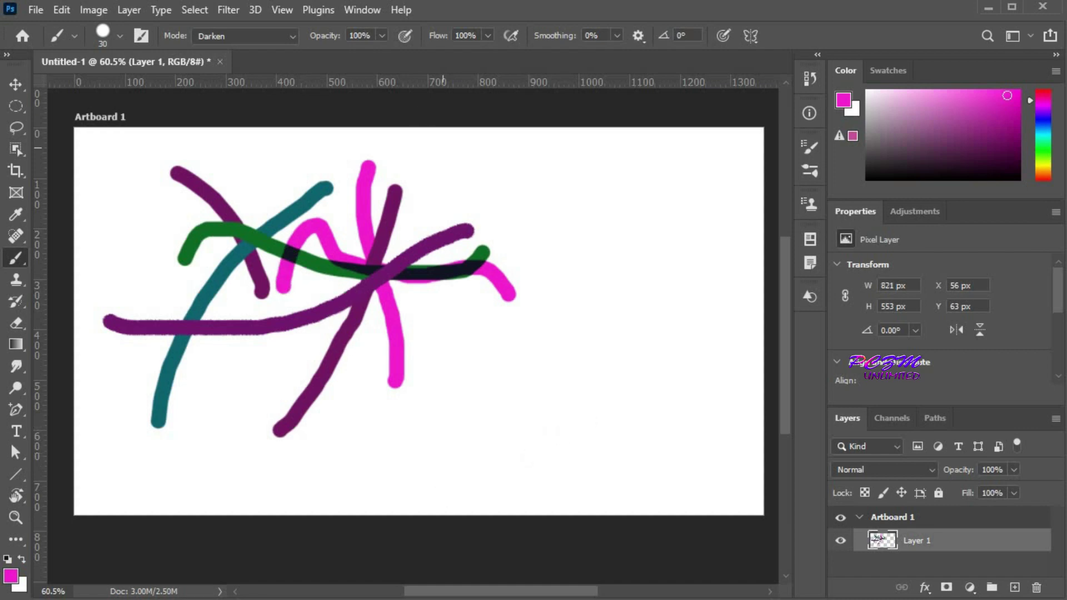
pyautogui.click(291, 37)
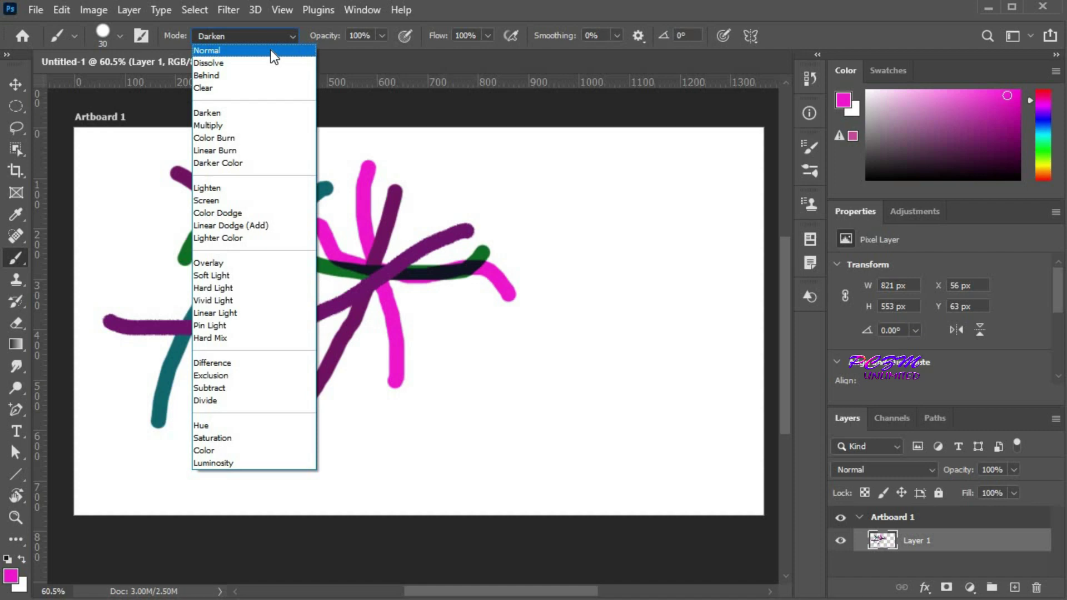
pyautogui.click(277, 53)
# Step: Clear the layer and paint a short magenta curve extending to the right
pyautogui.hotkey('ctrl', 'a')
pyautogui.press('Delete')
pyautogui.hotkey('ctrl', 'd')
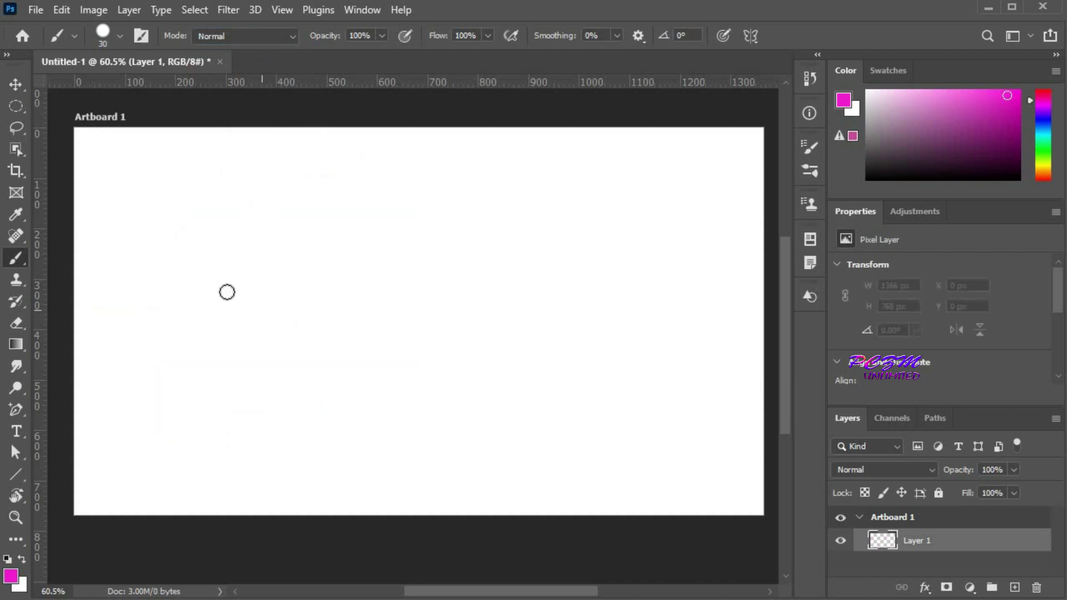
pyautogui.moveTo(207, 289); pyautogui.dragTo(222, 262)
pyautogui.moveTo(283, 233); pyautogui.dragTo(448, 249)
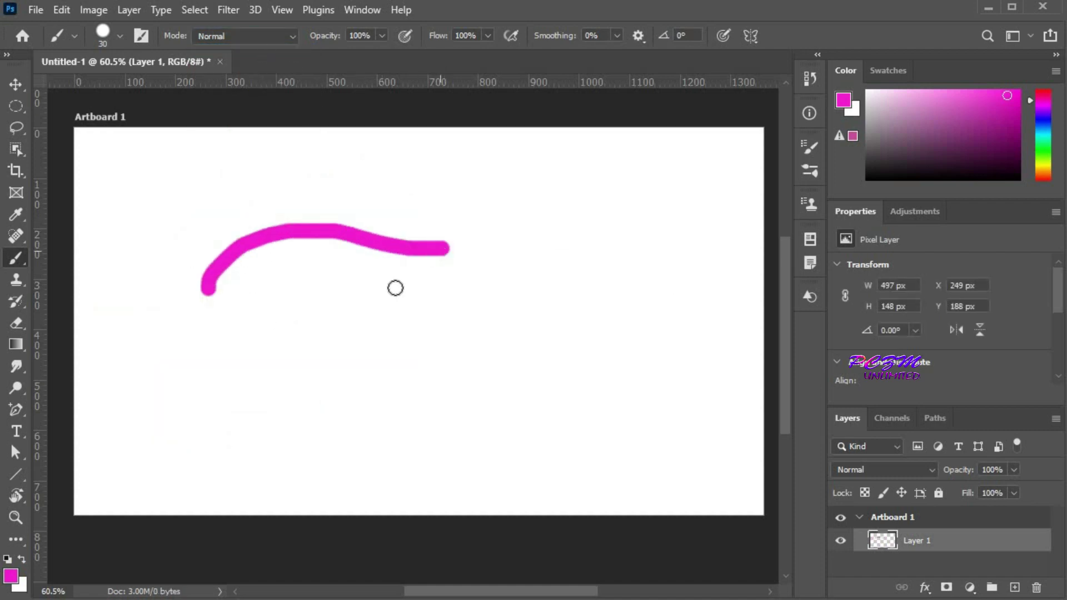
# Step: Lower brush opacity to 30% and paint overlapping translucent pink strokes beside the curve and along the bottom
pyautogui.click(382, 37)
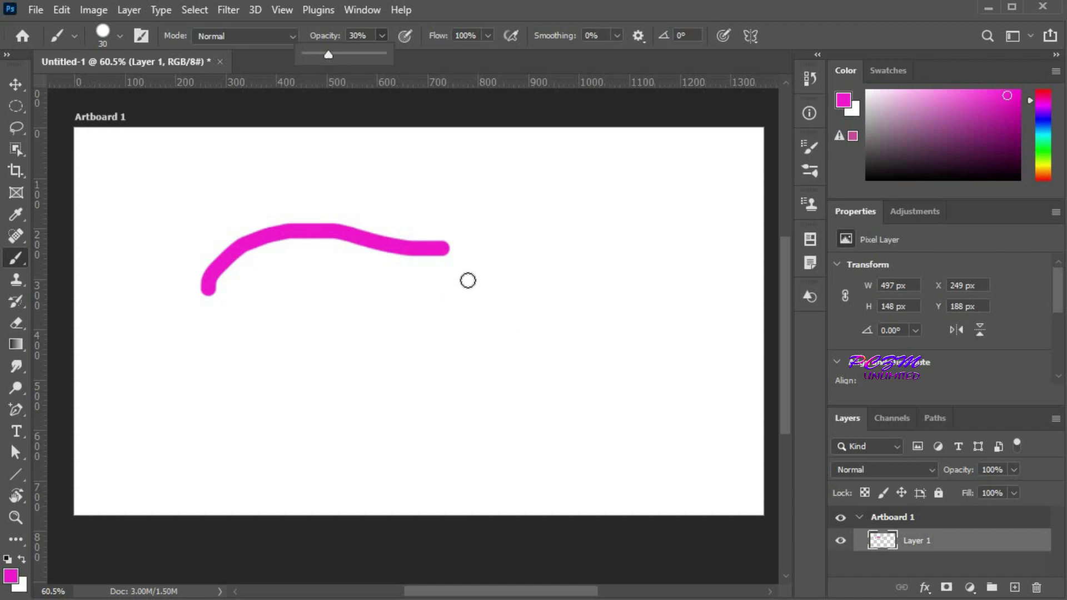
pyautogui.moveTo(468, 280)
pyautogui.mouseDown()
pyautogui.moveTo(497, 248)
pyautogui.moveTo(542, 237)
pyautogui.moveTo(642, 245)
pyautogui.moveTo(703, 233)
pyautogui.mouseUp()
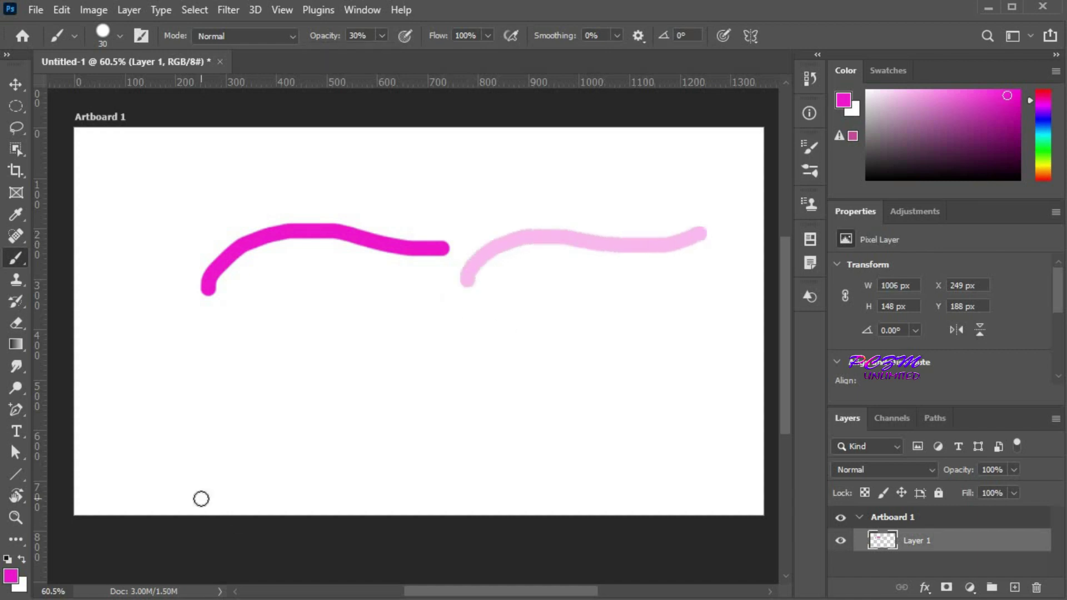
pyautogui.moveTo(155, 455)
pyautogui.mouseDown()
pyautogui.moveTo(208, 427)
pyautogui.moveTo(313, 465)
pyautogui.moveTo(460, 474)
pyautogui.moveTo(491, 459)
pyautogui.moveTo(563, 463)
pyautogui.moveTo(535, 420)
pyautogui.moveTo(409, 465)
pyautogui.moveTo(193, 502)
pyautogui.moveTo(181, 477)
pyautogui.moveTo(224, 405)
pyautogui.moveTo(215, 365)
pyautogui.moveTo(97, 438)
pyautogui.moveTo(158, 457)
pyautogui.moveTo(276, 420)
pyautogui.moveTo(337, 417)
pyautogui.moveTo(474, 467)
pyautogui.moveTo(636, 490)
pyautogui.mouseUp()
pyautogui.moveTo(482, 399)
pyautogui.mouseDown()
pyautogui.moveTo(361, 464)
pyautogui.moveTo(164, 492)
pyautogui.moveTo(284, 502)
pyautogui.moveTo(514, 467)
pyautogui.moveTo(552, 453)
pyautogui.moveTo(555, 413)
pyautogui.moveTo(264, 499)
pyautogui.mouseUp()
pyautogui.moveTo(190, 494)
pyautogui.mouseDown()
pyautogui.moveTo(477, 467)
pyautogui.moveTo(166, 505)
pyautogui.moveTo(414, 477)
pyautogui.moveTo(212, 494)
pyautogui.moveTo(280, 486)
pyautogui.moveTo(263, 505)
pyautogui.moveTo(512, 453)
pyautogui.moveTo(493, 469)
pyautogui.moveTo(546, 459)
pyautogui.moveTo(362, 479)
pyautogui.mouseUp()
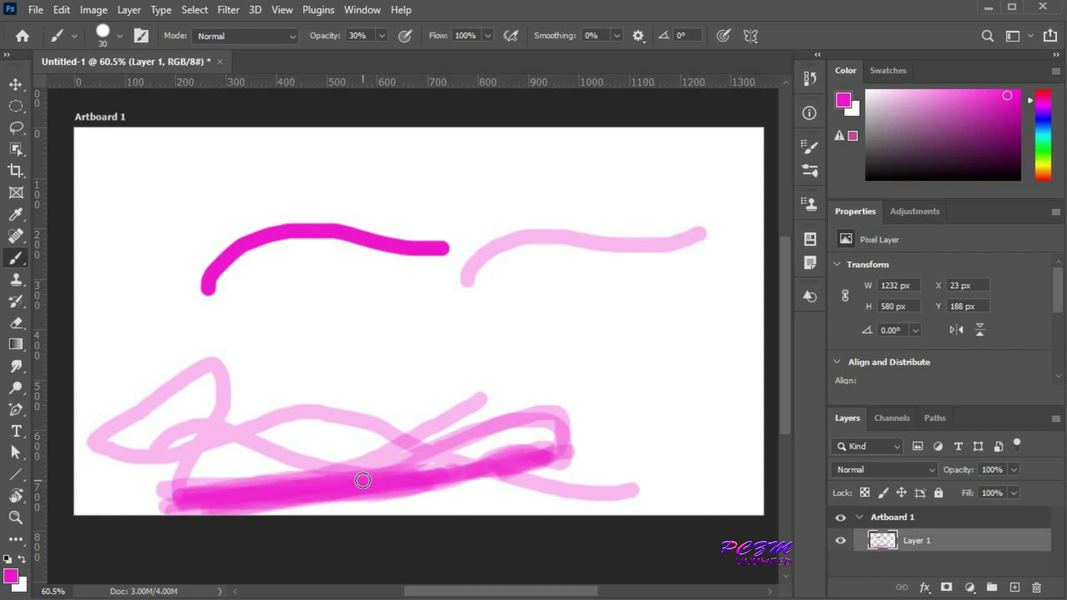
# Step: Erase all strokes and reset brush opacity to 100%
pyautogui.hotkey('ctrl', 'a')
pyautogui.press('Delete')
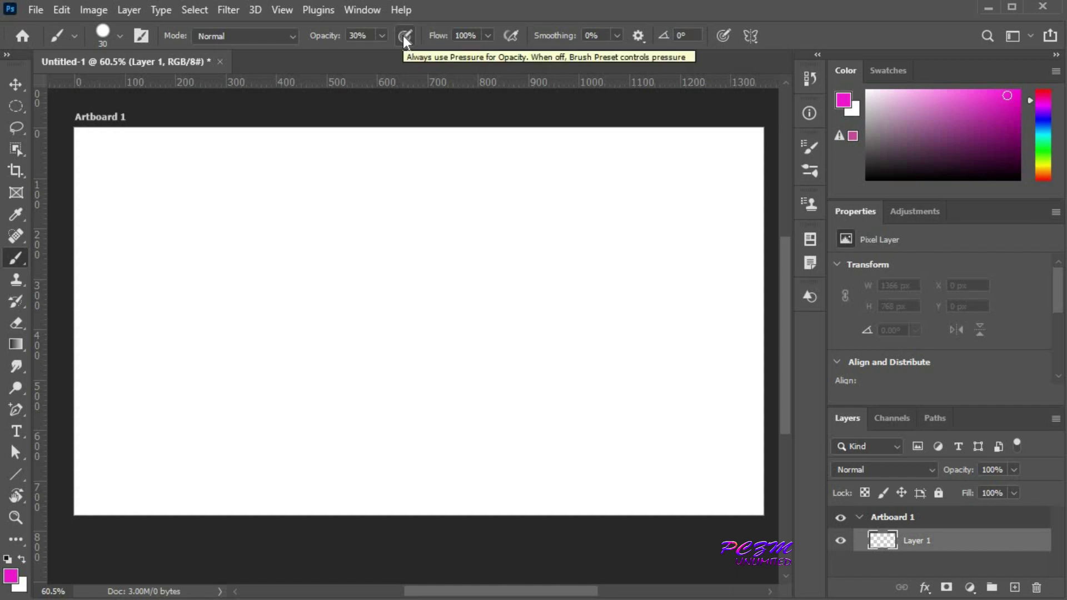
pyautogui.press('0')
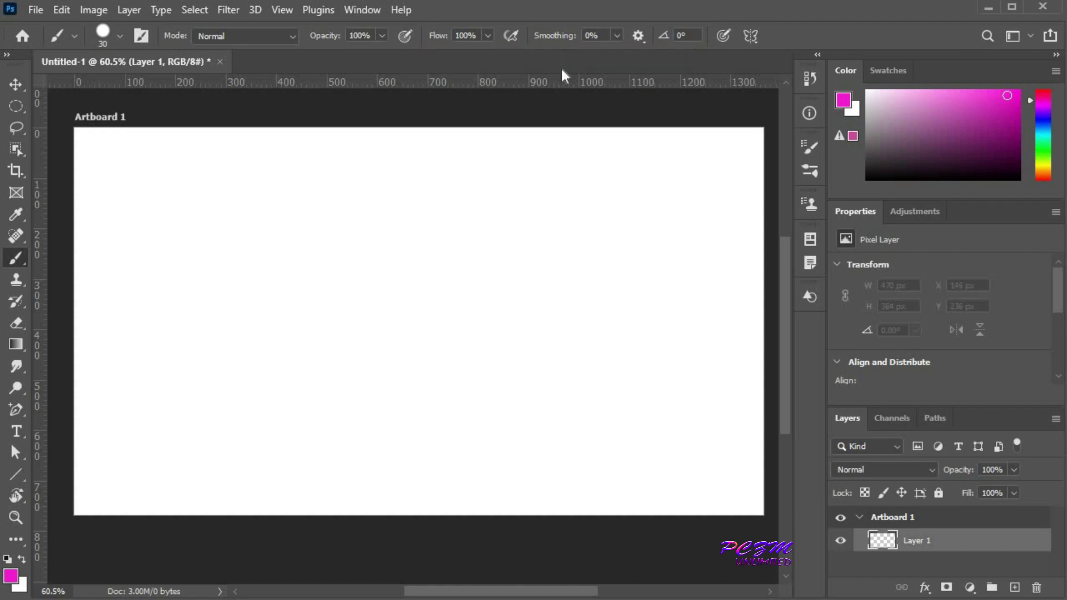
# Step: Lower brush flow to 18% and paint a soft oval and a horizontal magenta stroke
pyautogui.click(488, 37)
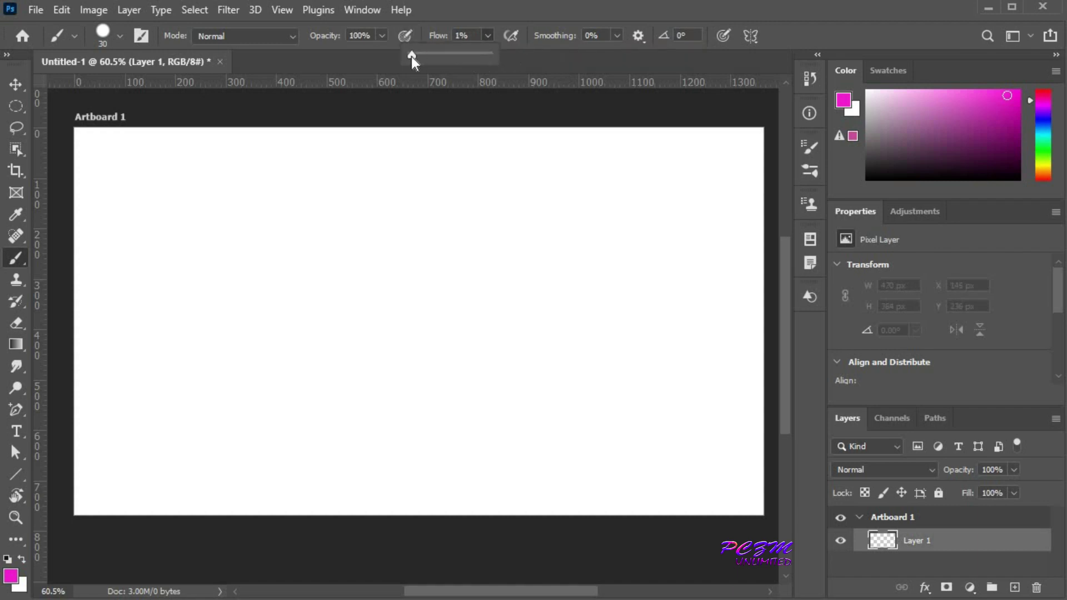
pyautogui.moveTo(411, 56); pyautogui.dragTo(419, 56)
pyautogui.click(438, 121)
pyautogui.moveTo(182, 340)
pyautogui.mouseDown()
pyautogui.moveTo(262, 286)
pyautogui.moveTo(324, 292)
pyautogui.moveTo(340, 354)
pyautogui.moveTo(286, 403)
pyautogui.moveTo(219, 410)
pyautogui.moveTo(190, 376)
pyautogui.moveTo(185, 336)
pyautogui.moveTo(266, 295)
pyautogui.moveTo(312, 296)
pyautogui.moveTo(340, 320)
pyautogui.moveTo(309, 383)
pyautogui.moveTo(212, 404)
pyautogui.moveTo(213, 304)
pyautogui.moveTo(208, 409)
pyautogui.moveTo(329, 352)
pyautogui.moveTo(336, 370)
pyautogui.moveTo(202, 405)
pyautogui.moveTo(255, 421)
pyautogui.moveTo(317, 376)
pyautogui.moveTo(251, 401)
pyautogui.moveTo(191, 353)
pyautogui.moveTo(278, 288)
pyautogui.moveTo(212, 302)
pyautogui.moveTo(350, 318)
pyautogui.moveTo(243, 284)
pyautogui.moveTo(185, 350)
pyautogui.moveTo(341, 305)
pyautogui.moveTo(356, 322)
pyautogui.moveTo(197, 423)
pyautogui.mouseUp()
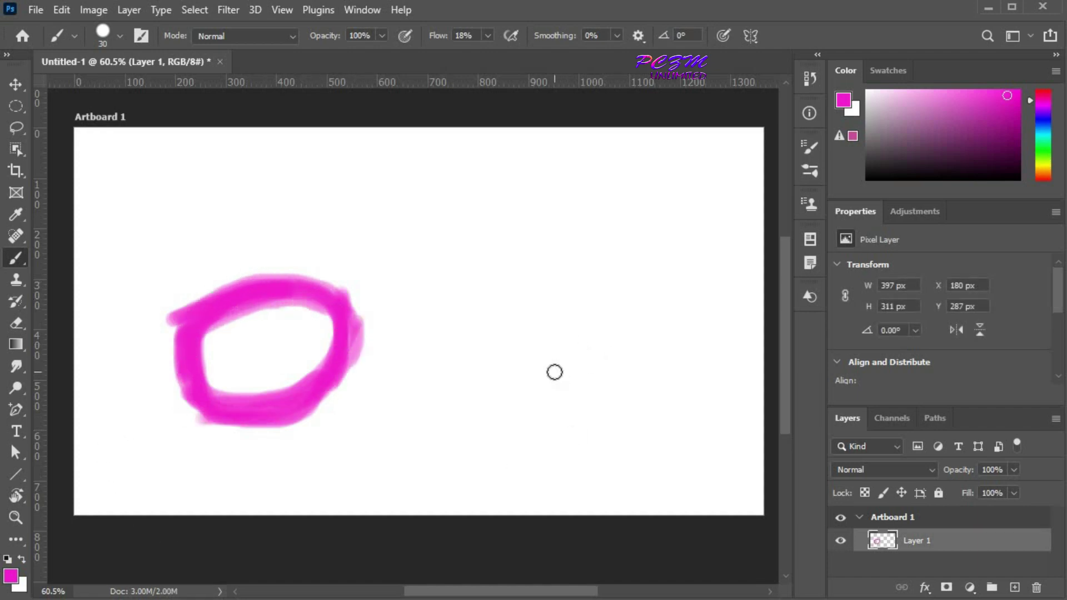
pyautogui.moveTo(214, 247); pyautogui.dragTo(512, 245)
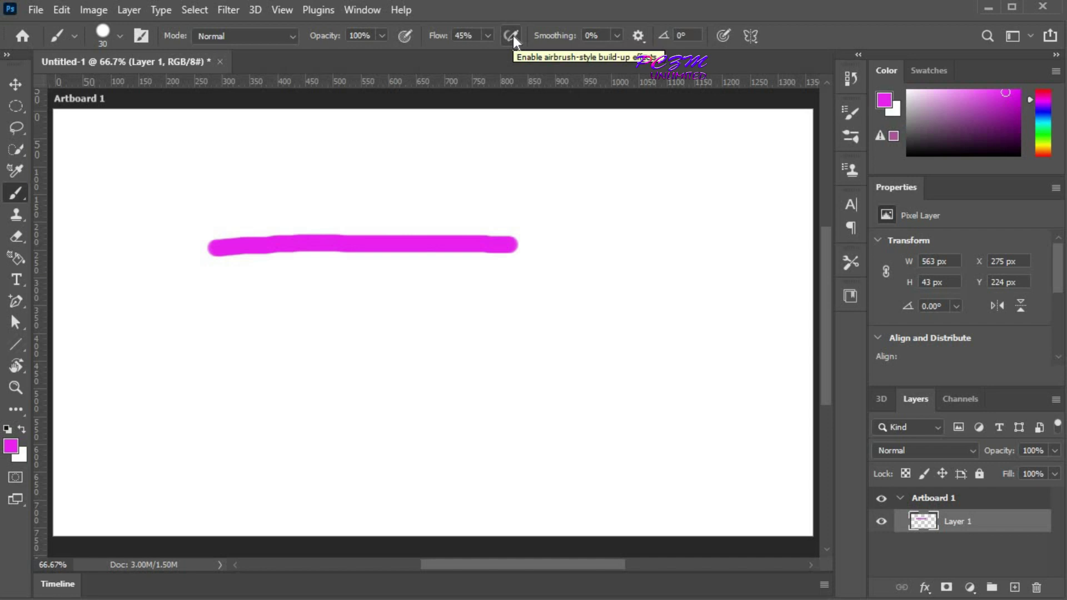
# Step: Enable airbrush build-up and paint a second horizontal magenta stroke below the first
pyautogui.click(513, 38)
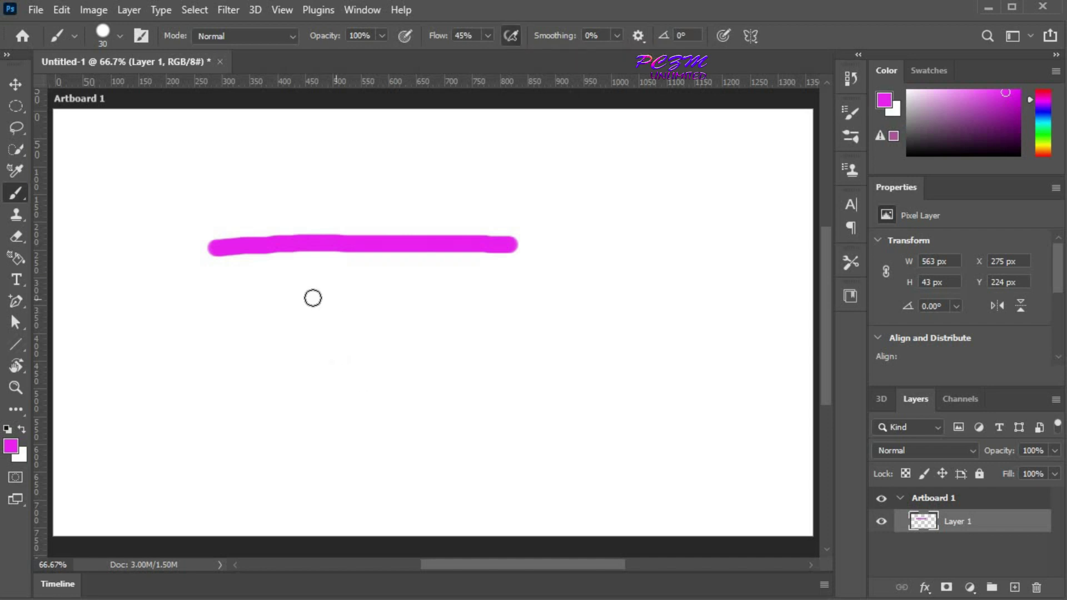
pyautogui.moveTo(215, 291)
pyautogui.mouseDown()
pyautogui.moveTo(453, 288)
pyautogui.moveTo(519, 276)
pyautogui.mouseUp()
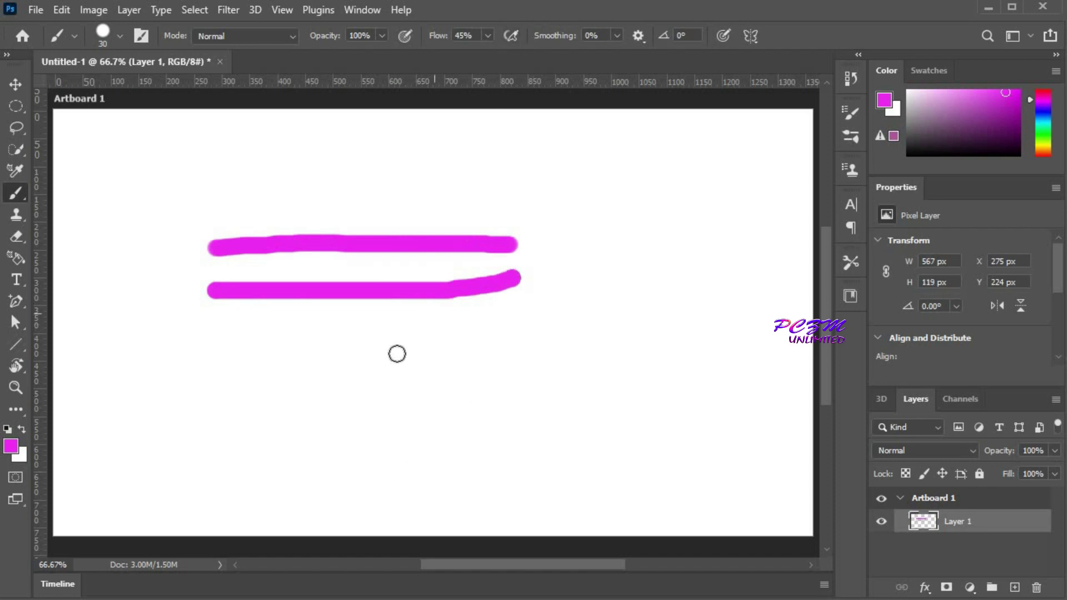
pyautogui.moveTo(214, 320); pyautogui.dragTo(517, 322)
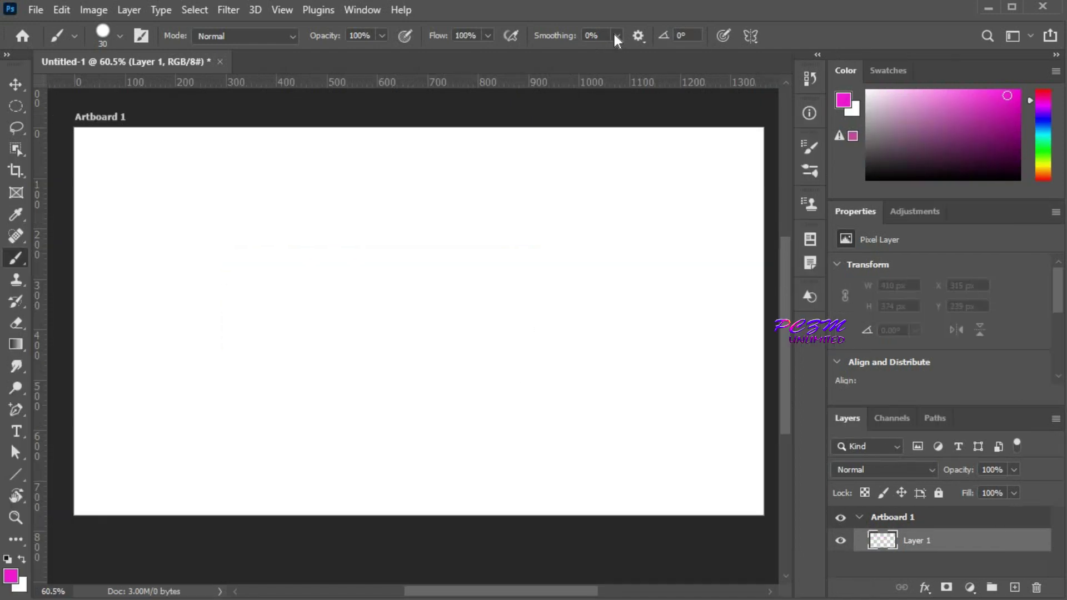
# Step: Raise smoothing to 29% and paint a wavy stroke and a zigzag across the artboard
pyautogui.click(616, 36)
pyautogui.moveTo(621, 57); pyautogui.dragTo(656, 56)
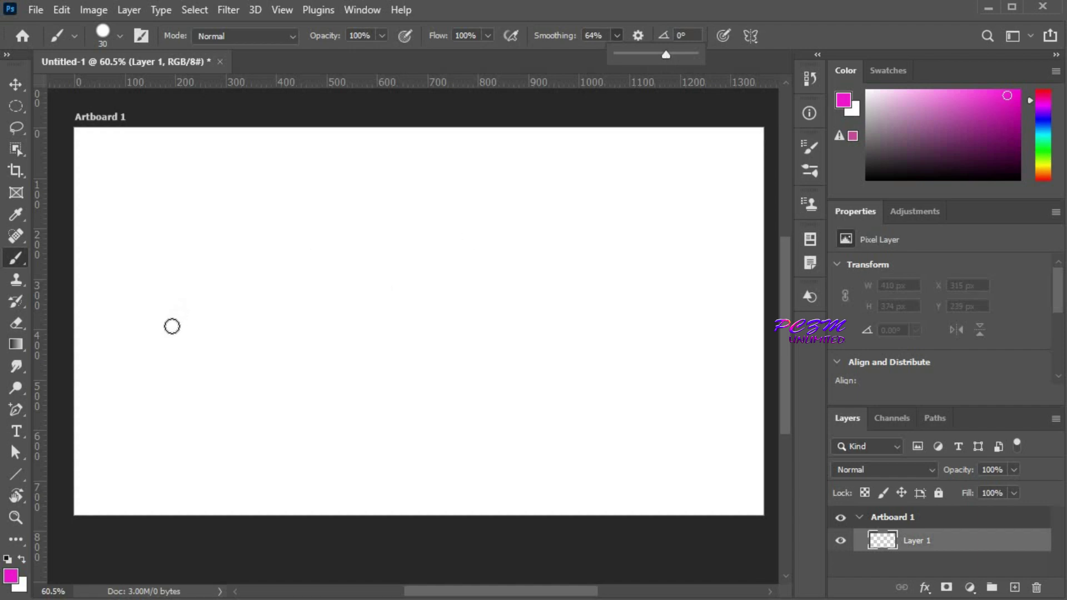
pyautogui.moveTo(123, 337)
pyautogui.mouseDown()
pyautogui.moveTo(166, 268)
pyautogui.moveTo(196, 280)
pyautogui.moveTo(259, 347)
pyautogui.moveTo(285, 337)
pyautogui.moveTo(339, 278)
pyautogui.moveTo(409, 338)
pyautogui.moveTo(461, 341)
pyautogui.moveTo(530, 280)
pyautogui.moveTo(622, 339)
pyautogui.moveTo(673, 353)
pyautogui.moveTo(709, 287)
pyautogui.mouseUp()
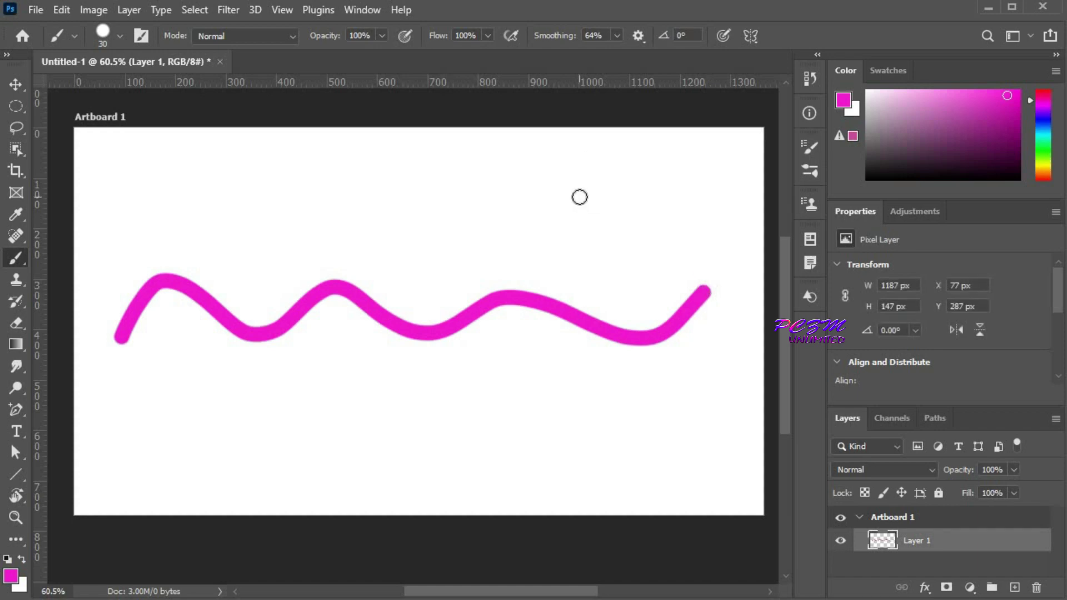
pyautogui.click(618, 35)
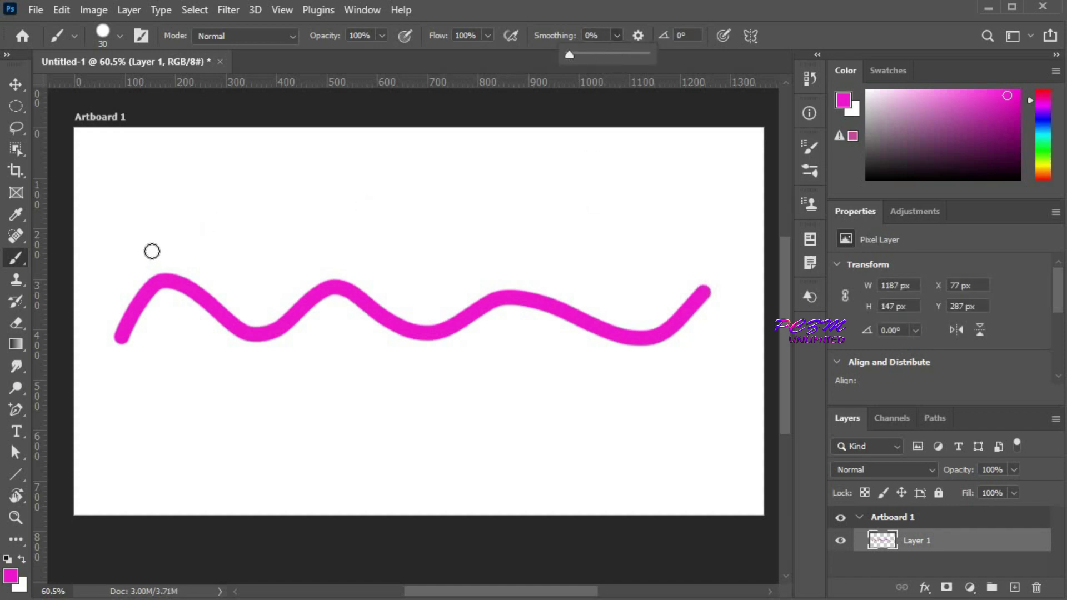
pyautogui.moveTo(152, 251)
pyautogui.mouseDown()
pyautogui.moveTo(174, 184)
pyautogui.moveTo(217, 258)
pyautogui.moveTo(258, 182)
pyautogui.moveTo(317, 262)
pyautogui.moveTo(373, 183)
pyautogui.mouseUp()
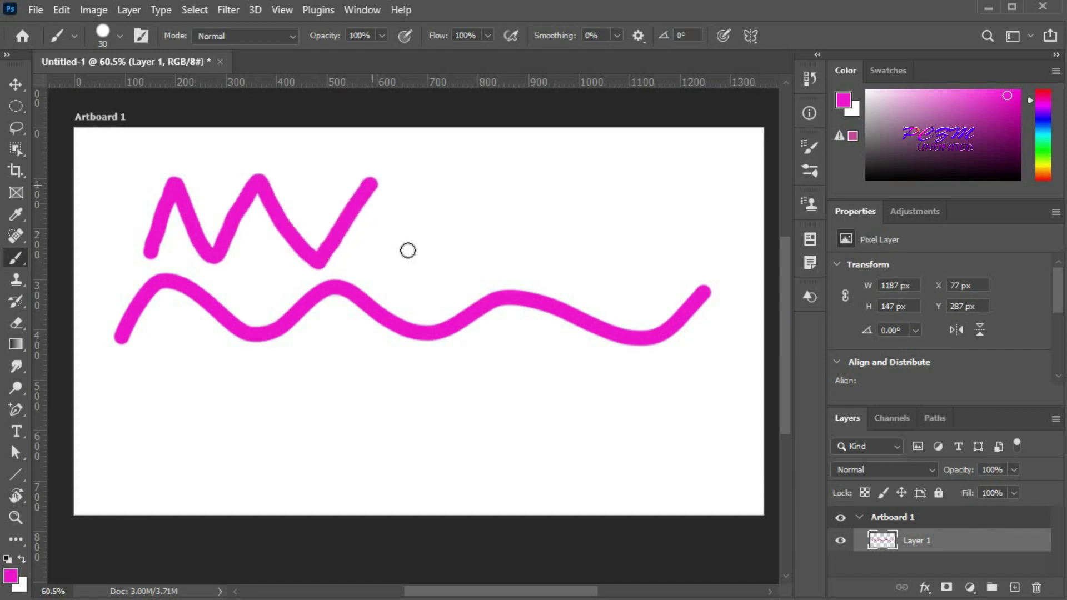
pyautogui.moveTo(408, 250)
pyautogui.mouseDown()
pyautogui.moveTo(446, 190)
pyautogui.moveTo(505, 257)
pyautogui.moveTo(544, 202)
pyautogui.moveTo(599, 256)
pyautogui.moveTo(632, 200)
pyautogui.moveTo(687, 265)
pyautogui.moveTo(697, 206)
pyautogui.mouseUp()
# Step: With smoothing at 59%, turn on Pulled String Mode and paint a wavy stroke near the bottom
pyautogui.click(617, 35)
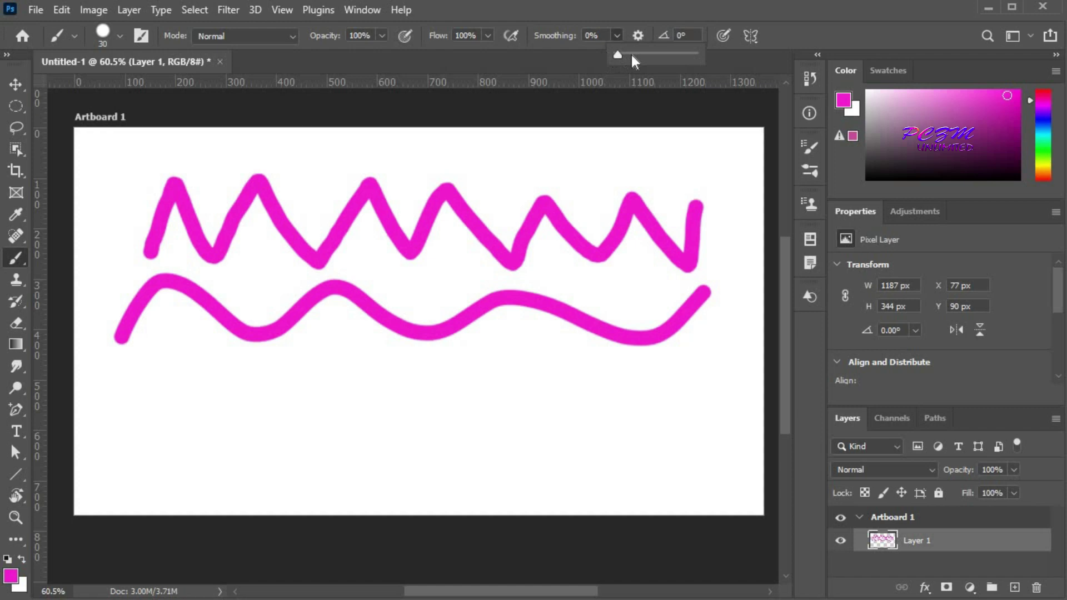
pyautogui.click(626, 34)
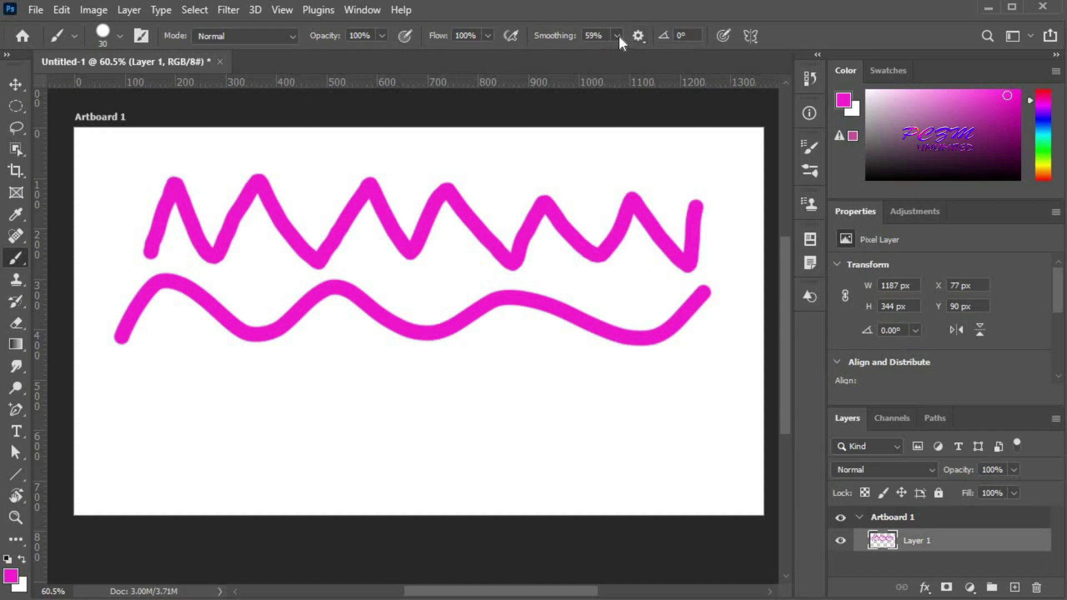
pyautogui.click(640, 37)
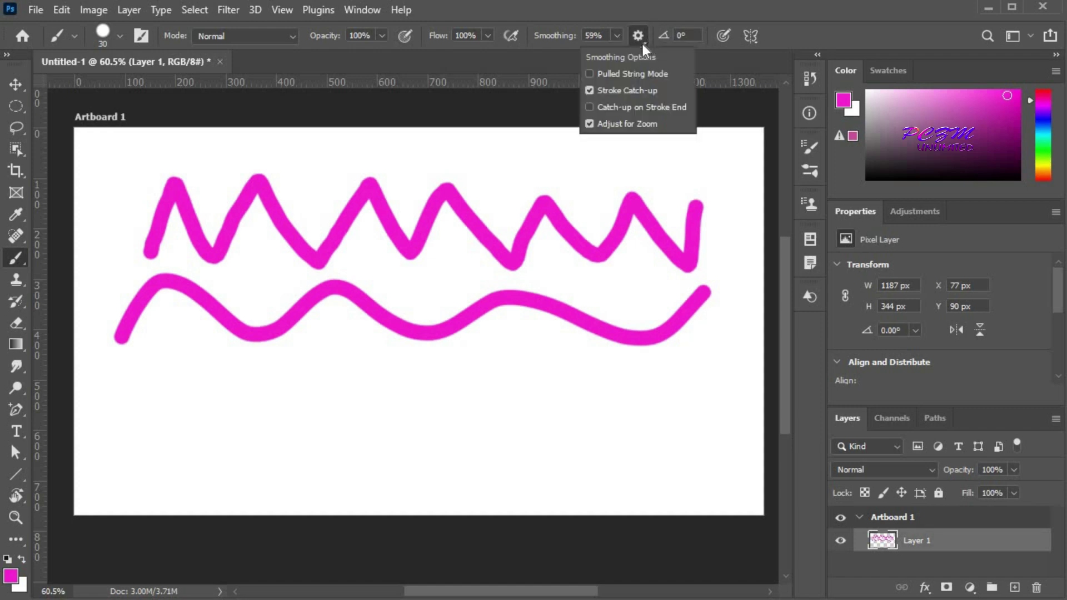
pyautogui.click(591, 74)
pyautogui.click(97, 436)
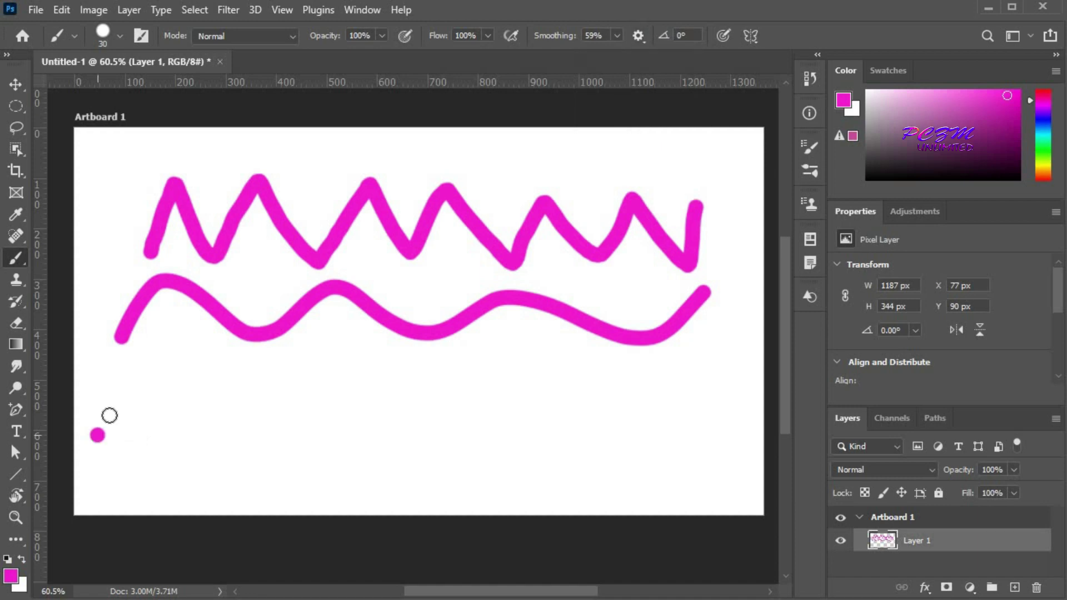
pyautogui.moveTo(208, 441)
pyautogui.mouseDown()
pyautogui.moveTo(261, 428)
pyautogui.moveTo(300, 379)
pyautogui.moveTo(354, 445)
pyautogui.moveTo(383, 451)
pyautogui.moveTo(454, 387)
pyautogui.moveTo(540, 477)
pyautogui.moveTo(562, 485)
pyautogui.moveTo(611, 461)
pyautogui.moveTo(662, 397)
pyautogui.moveTo(681, 391)
pyautogui.moveTo(761, 430)
pyautogui.mouseUp()
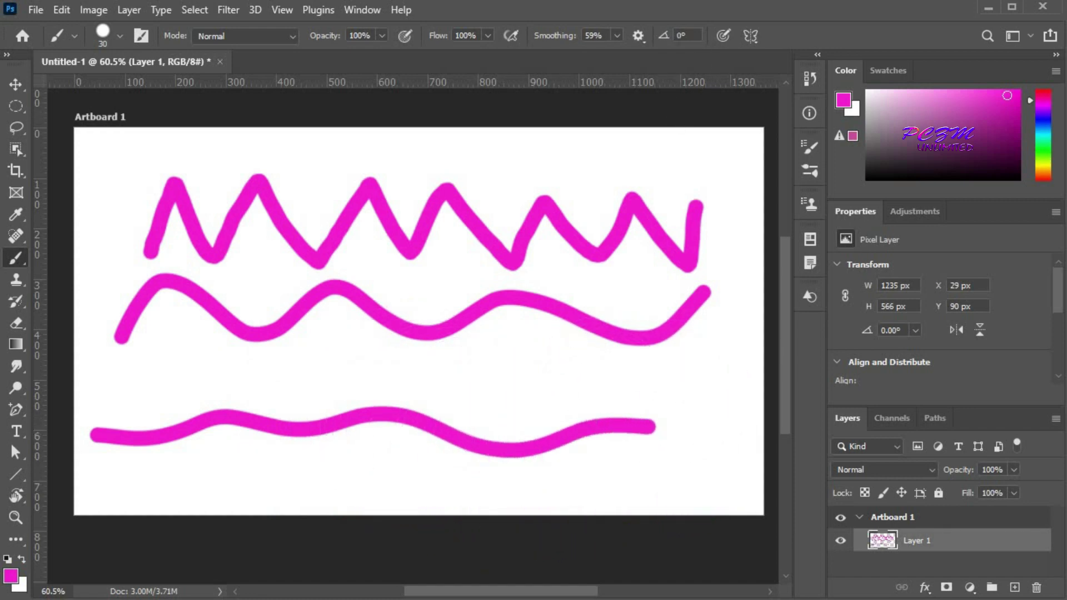
# Step: Turn off Pulled String Mode, enable Catch-up on Stroke End, and paint a wavy stroke along the bottom
pyautogui.click(640, 38)
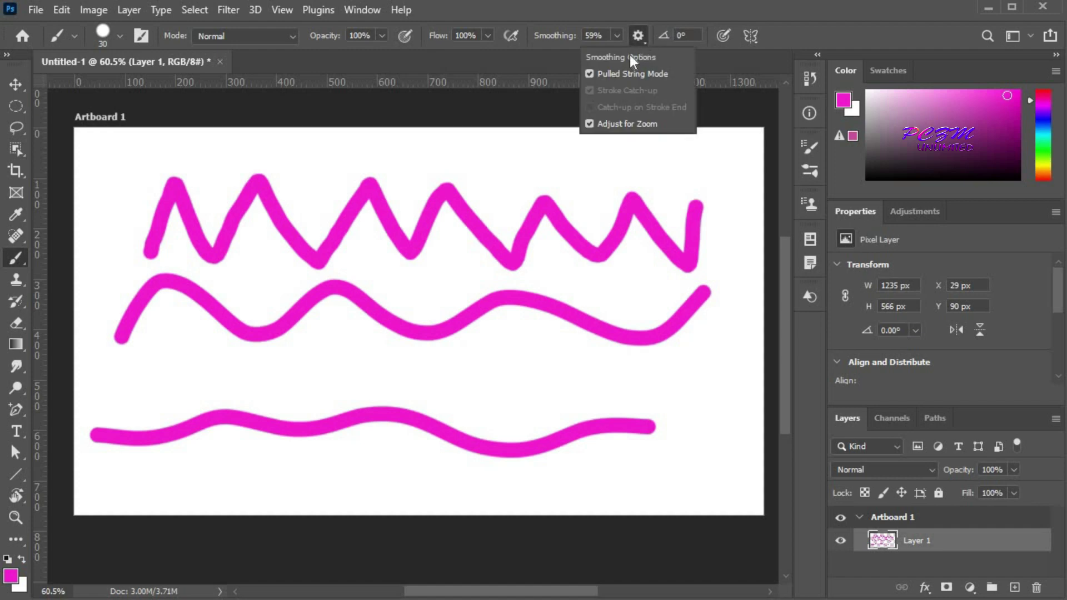
pyautogui.click(590, 74)
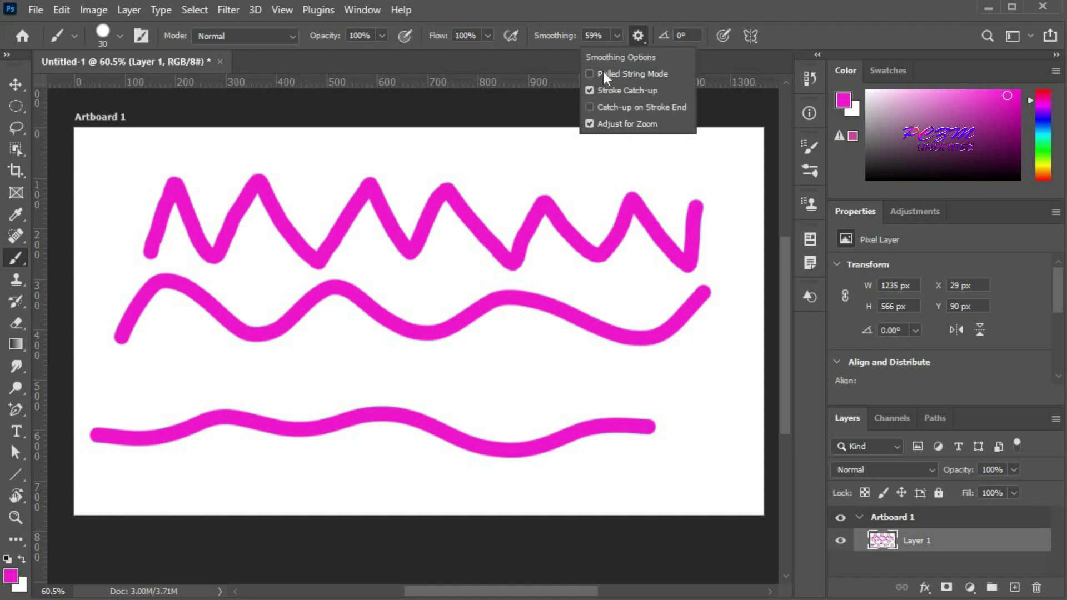
pyautogui.click(590, 108)
pyautogui.moveTo(114, 495)
pyautogui.mouseDown()
pyautogui.moveTo(158, 475)
pyautogui.moveTo(241, 501)
pyautogui.moveTo(312, 473)
pyautogui.moveTo(418, 507)
pyautogui.moveTo(475, 485)
pyautogui.moveTo(539, 504)
pyautogui.moveTo(629, 463)
pyautogui.moveTo(720, 505)
pyautogui.moveTo(751, 468)
pyautogui.mouseUp()
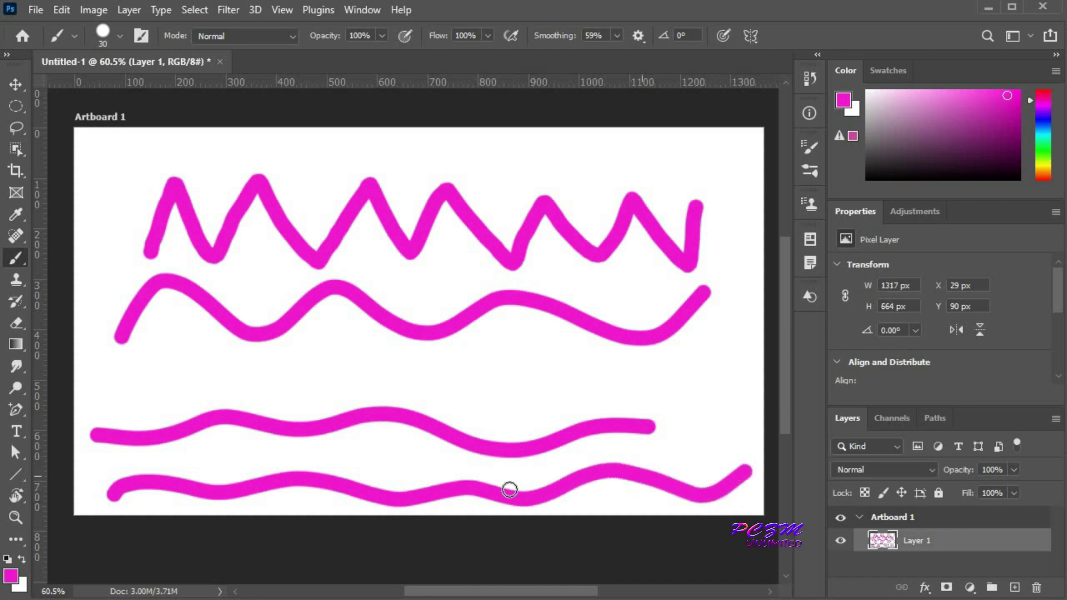
# Step: Clear all the smoothing-test strokes from the artboard
pyautogui.click(638, 36)
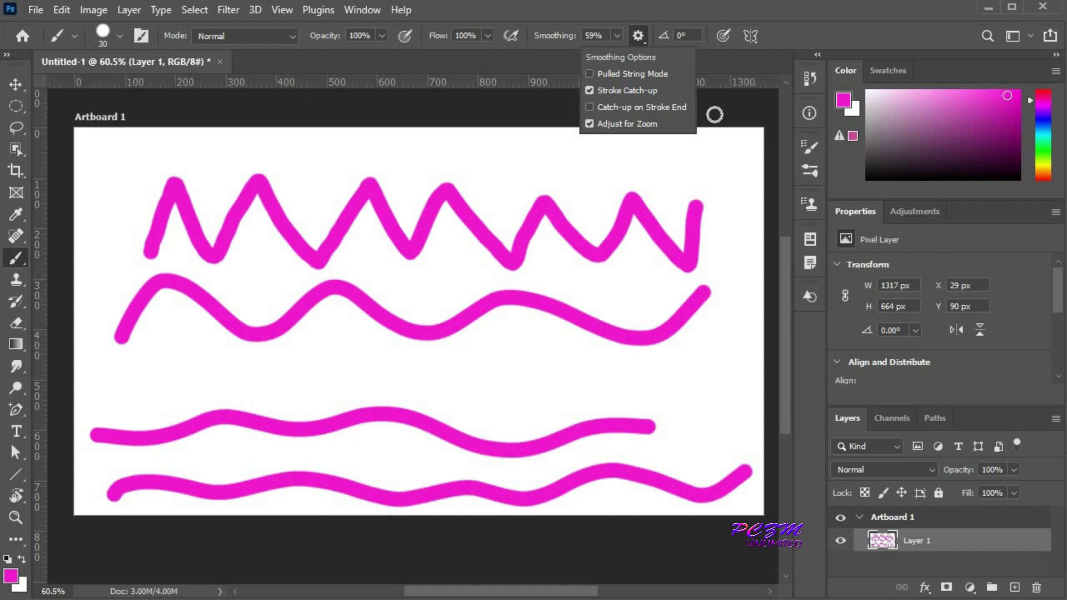
pyautogui.hotkey('ctrl', 'a')
pyautogui.press('Delete')
# Step: Deselect the artboard and set smoothing back to 0%
pyautogui.hotkey('ctrl', 'd')
pyautogui.click(618, 36)
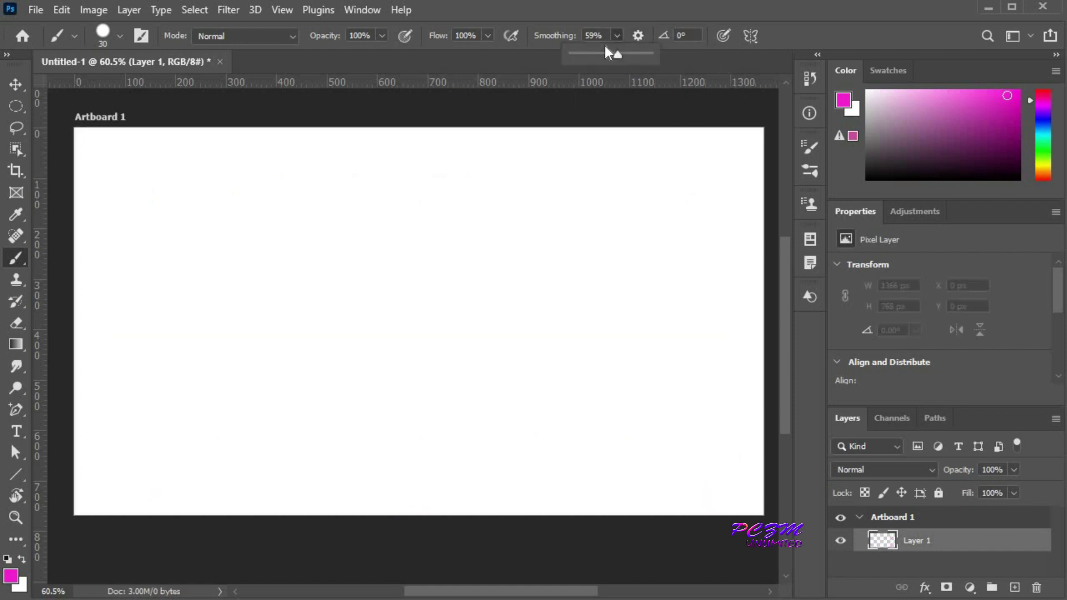
pyautogui.click(515, 66)
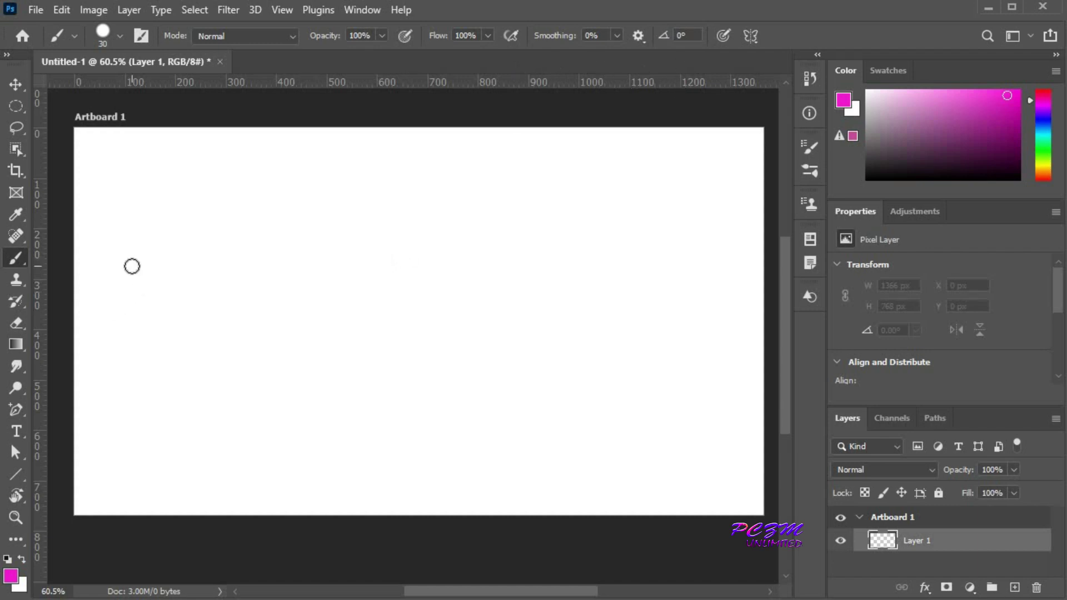
# Step: Paint horizontal and vertical test strokes, undoing each one
pyautogui.moveTo(142, 266); pyautogui.dragTo(536, 266)
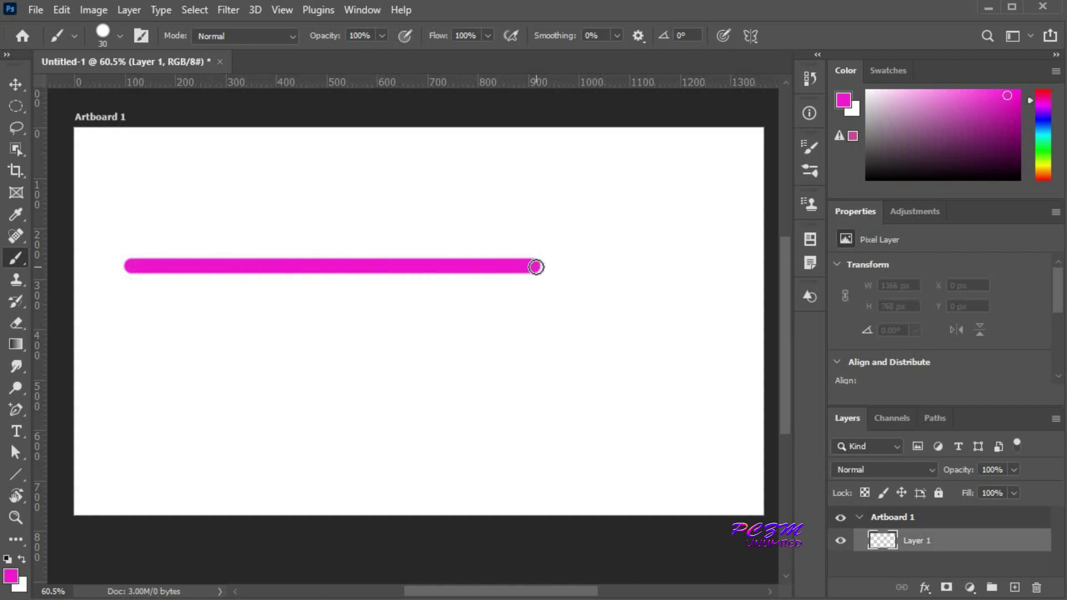
pyautogui.hotkey('ctrl', 'z')
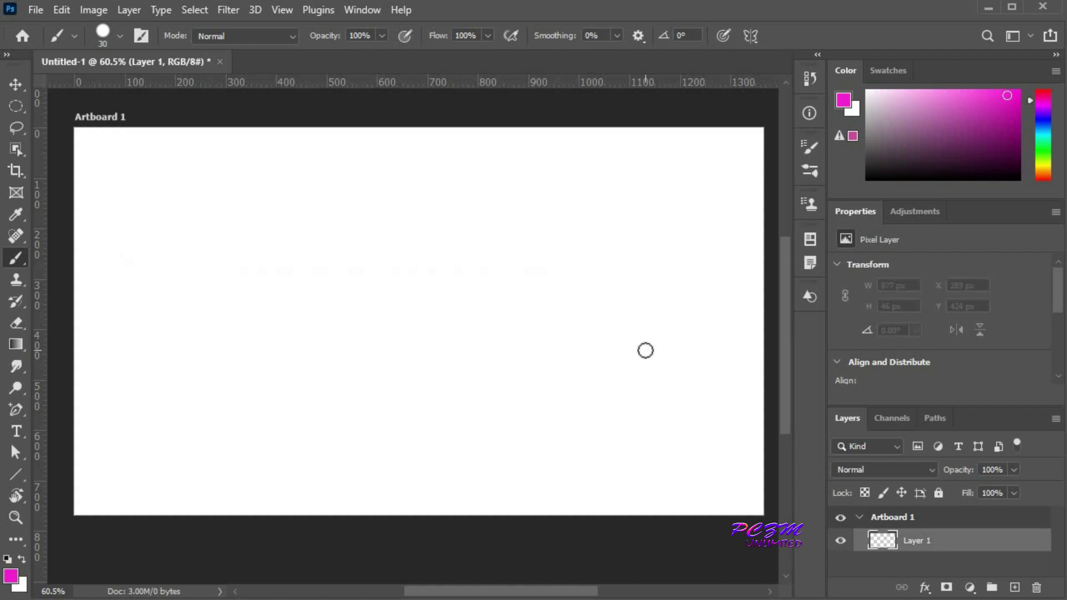
pyautogui.moveTo(506, 351); pyautogui.dragTo(247, 350)
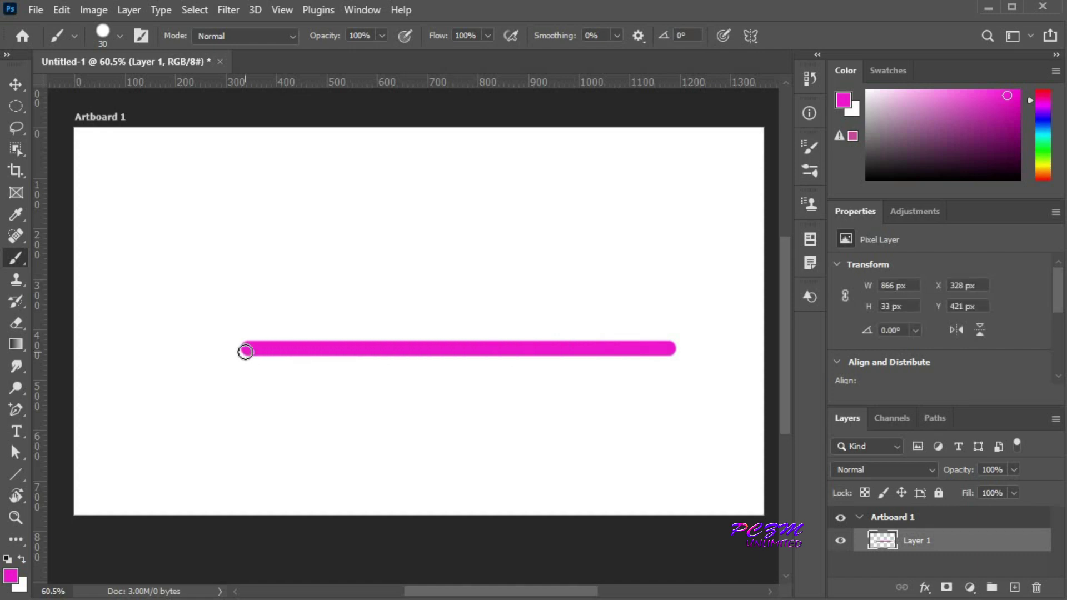
pyautogui.hotkey('ctrl', 'z')
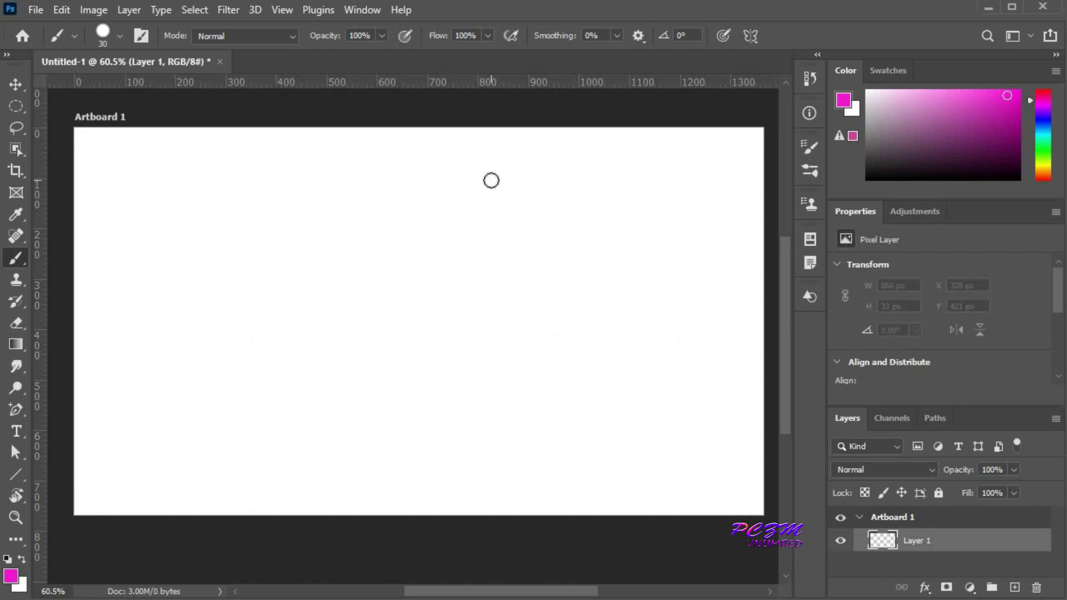
pyautogui.moveTo(492, 180)
pyautogui.mouseDown()
pyautogui.moveTo(505, 436)
pyautogui.moveTo(492, 445)
pyautogui.mouseUp()
pyautogui.hotkey('ctrl', 'z')
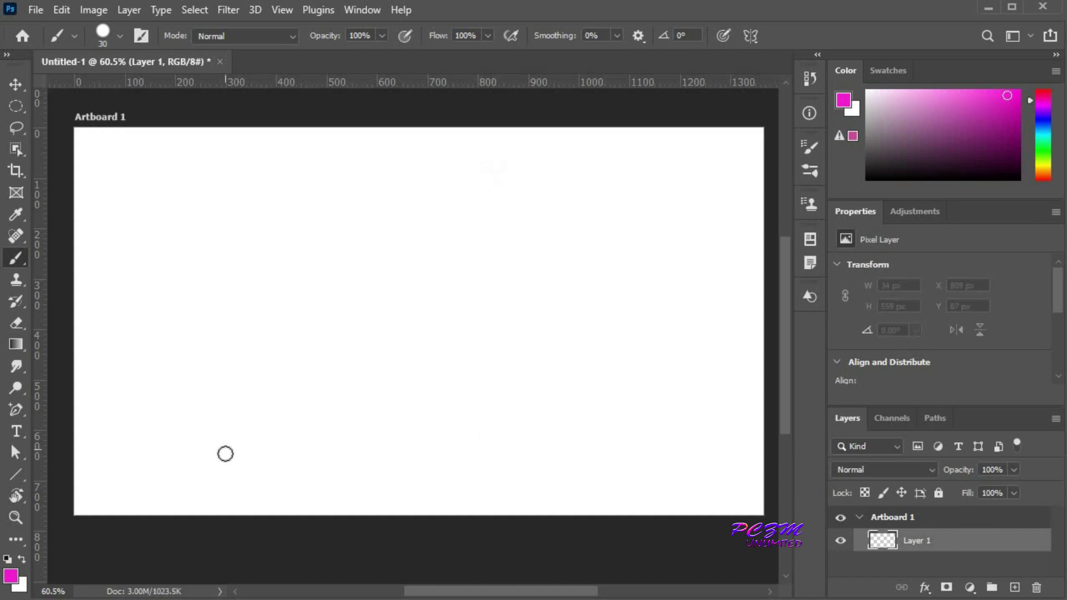
pyautogui.moveTo(230, 452); pyautogui.dragTo(229, 177)
pyautogui.hotkey('ctrl', 'z')
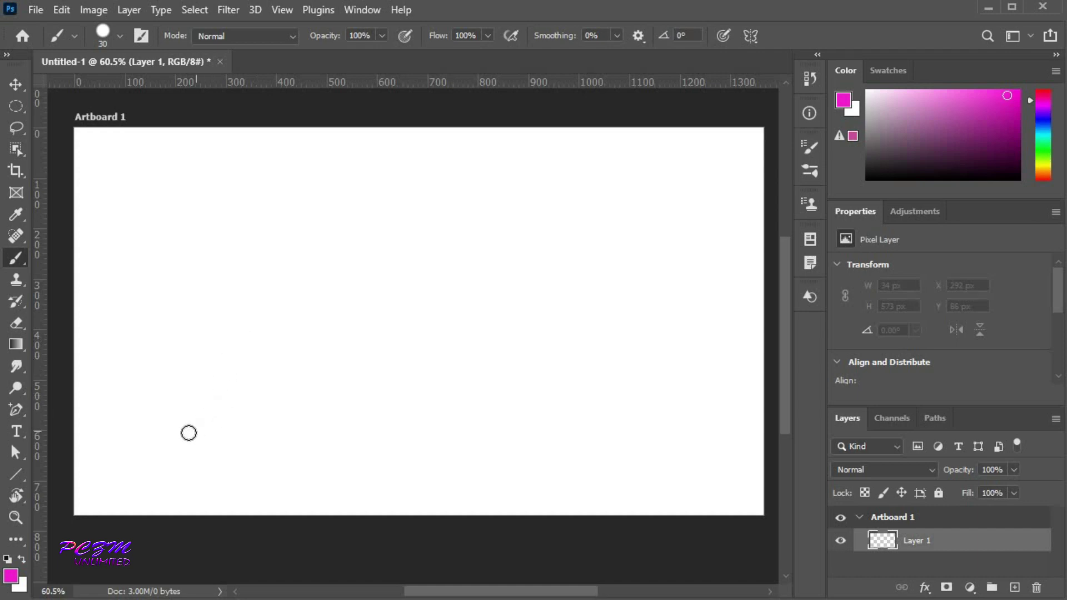
# Step: Draw a zigzag of straight lines through five points, then delete them all
pyautogui.click(140, 404)
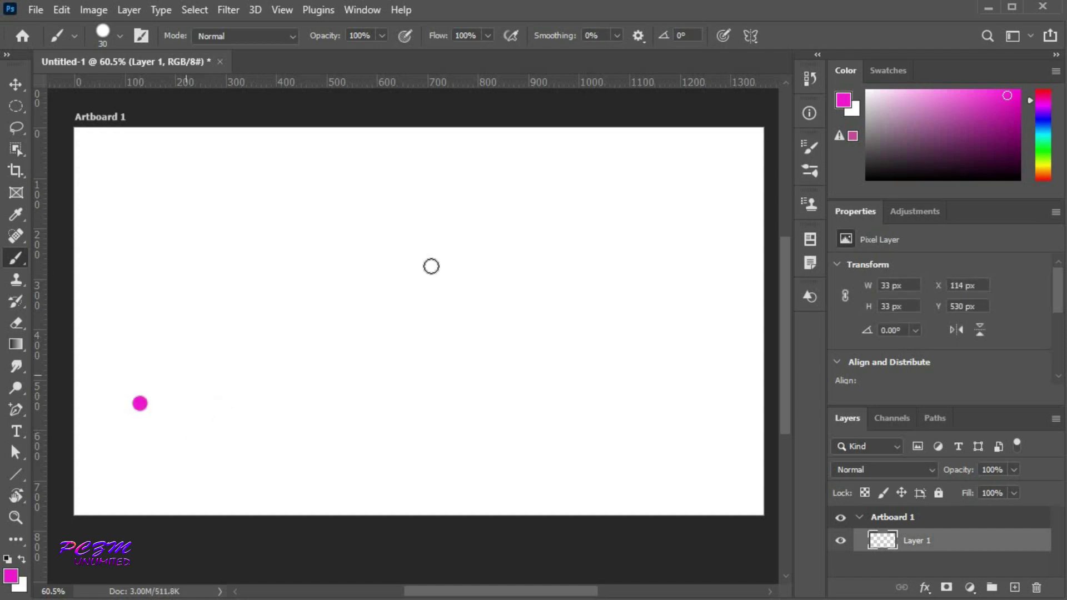
pyautogui.keyDown('shift'); pyautogui.click(530, 182); pyautogui.keyUp('shift')
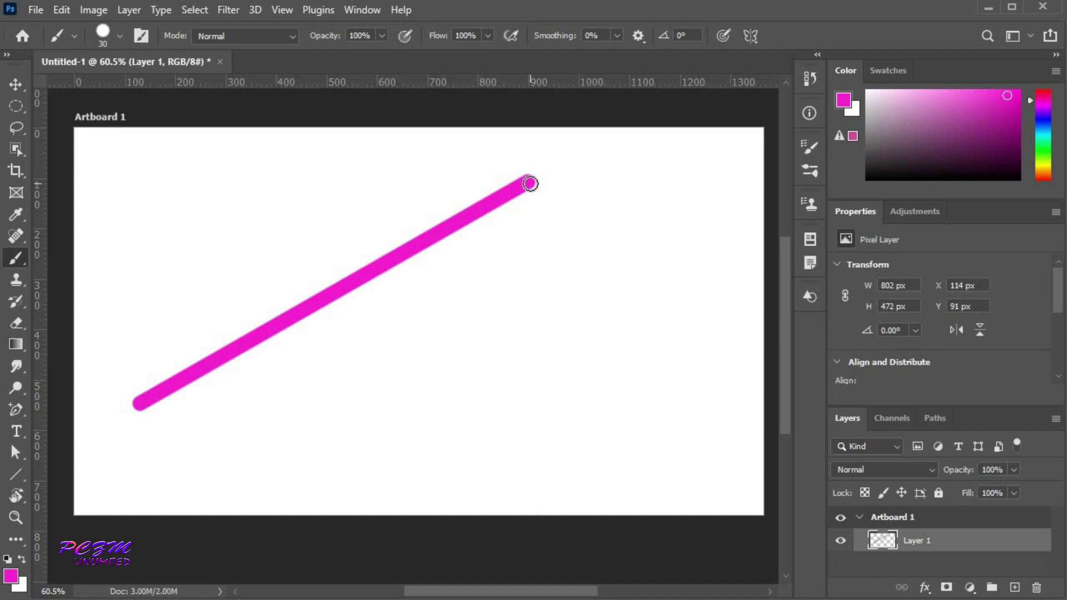
pyautogui.keyDown('shift'); pyautogui.click(649, 455); pyautogui.keyUp('shift')
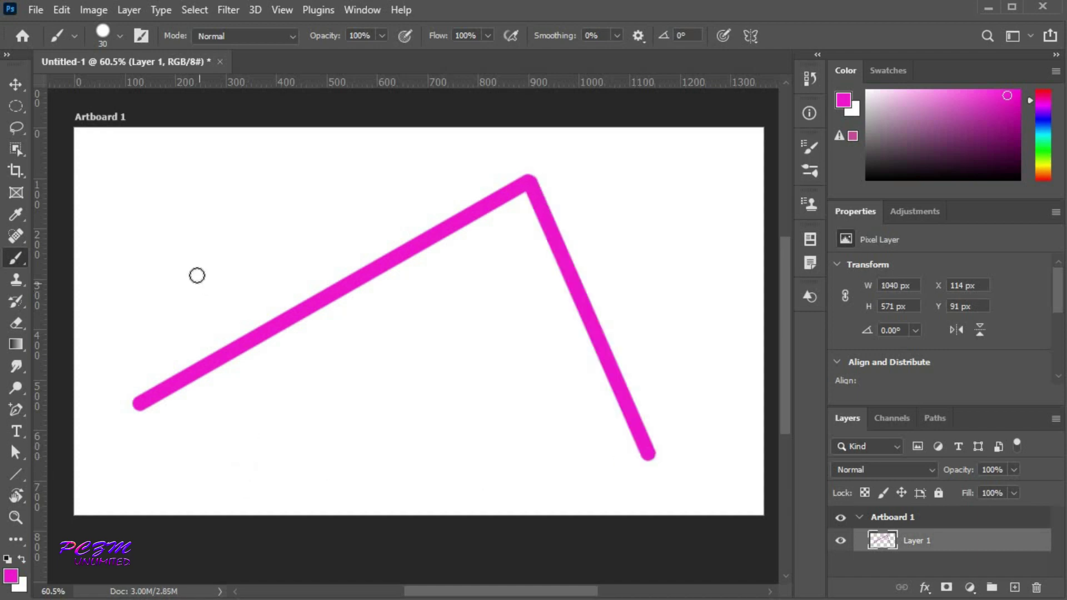
pyautogui.keyDown('shift'); pyautogui.click(139, 200); pyautogui.keyUp('shift')
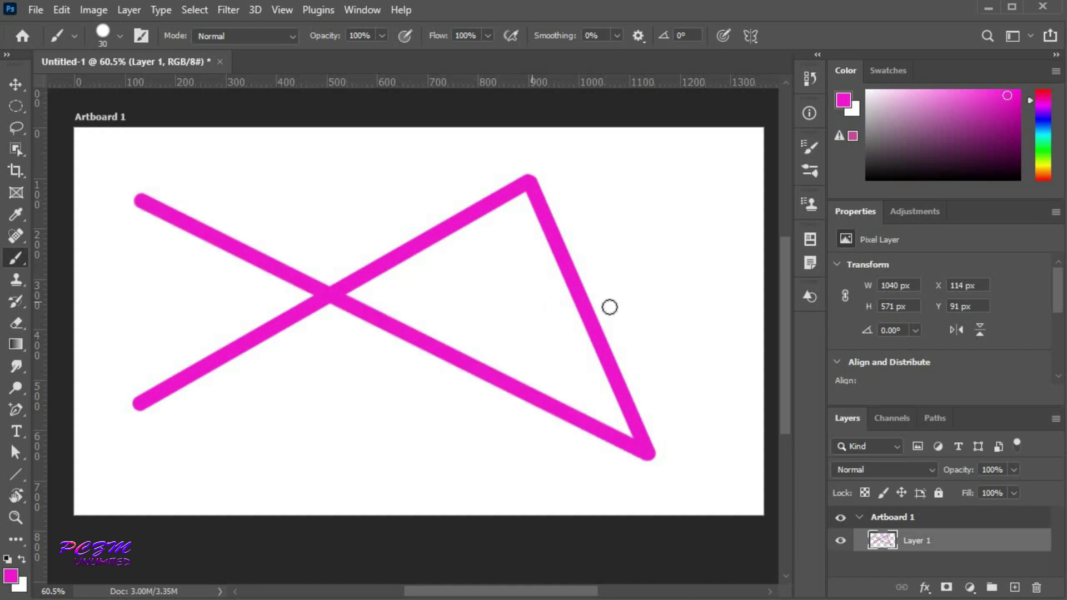
pyautogui.keyDown('shift'); pyautogui.click(700, 306); pyautogui.keyUp('shift')
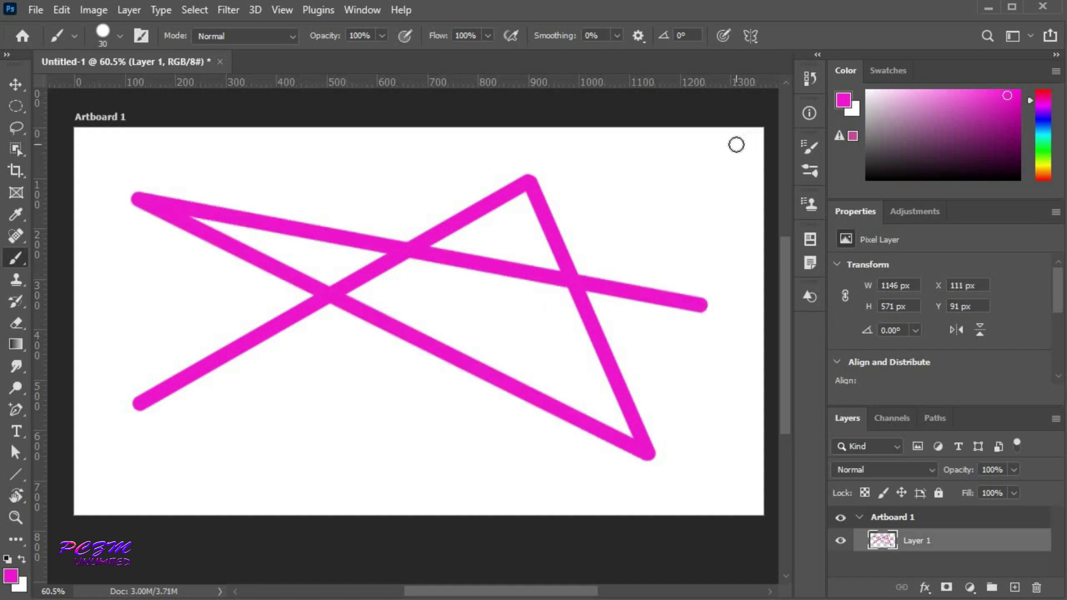
pyautogui.press('Delete')
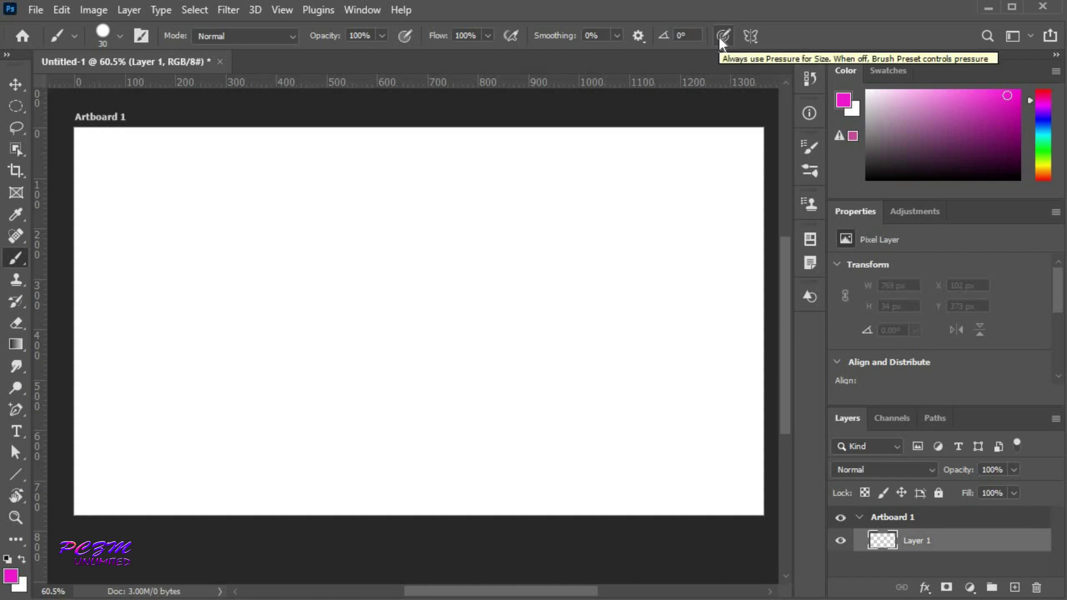
pyautogui.click(751, 36)
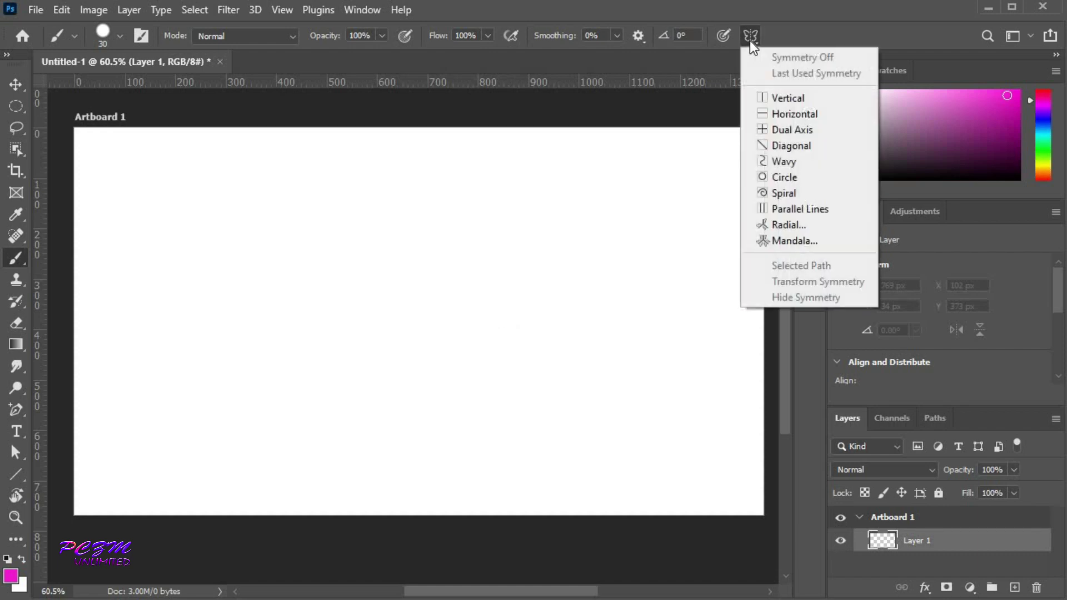
pyautogui.click(763, 97)
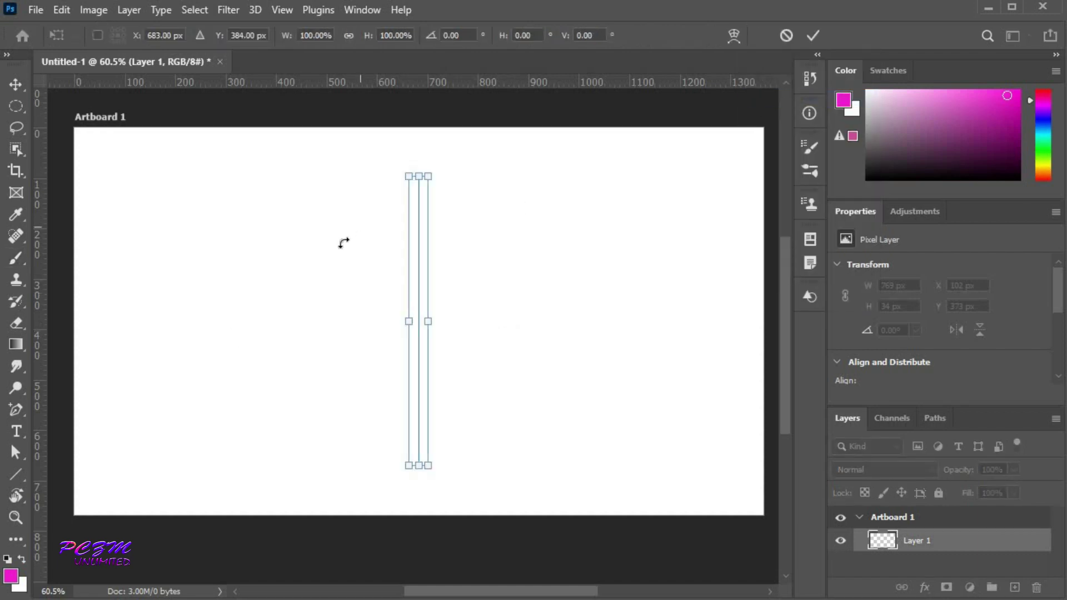
pyautogui.click(12, 259)
pyautogui.click(62, 259)
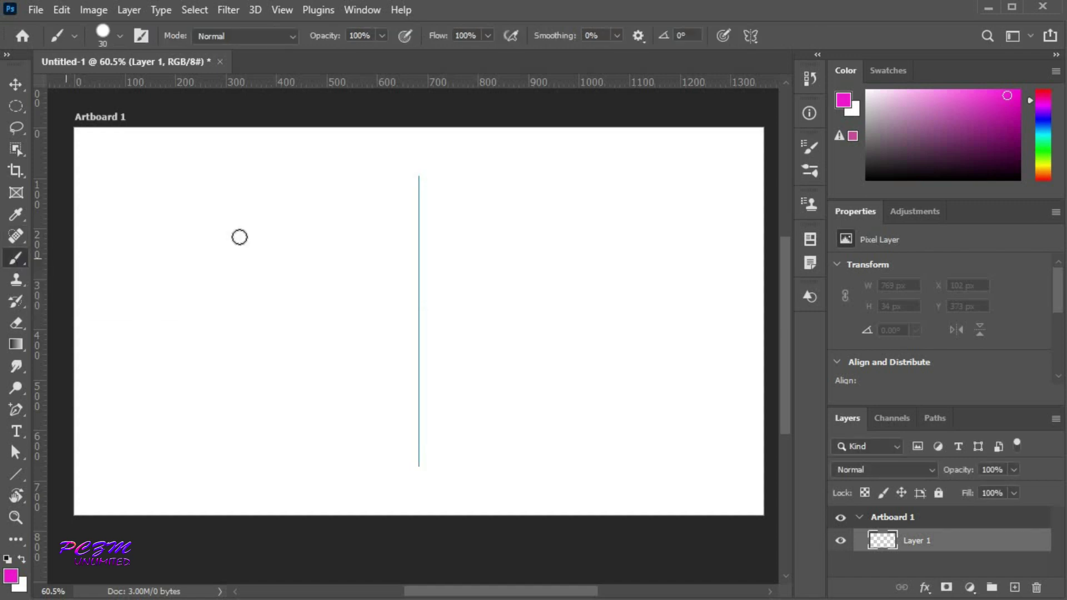
pyautogui.moveTo(149, 304)
pyautogui.mouseDown()
pyautogui.moveTo(210, 279)
pyautogui.moveTo(276, 274)
pyautogui.moveTo(400, 302)
pyautogui.moveTo(267, 343)
pyautogui.moveTo(184, 334)
pyautogui.moveTo(146, 303)
pyautogui.mouseUp()
pyautogui.moveTo(258, 305)
pyautogui.mouseDown()
pyautogui.moveTo(274, 307)
pyautogui.moveTo(257, 319)
pyautogui.moveTo(254, 304)
pyautogui.moveTo(264, 315)
pyautogui.mouseUp()
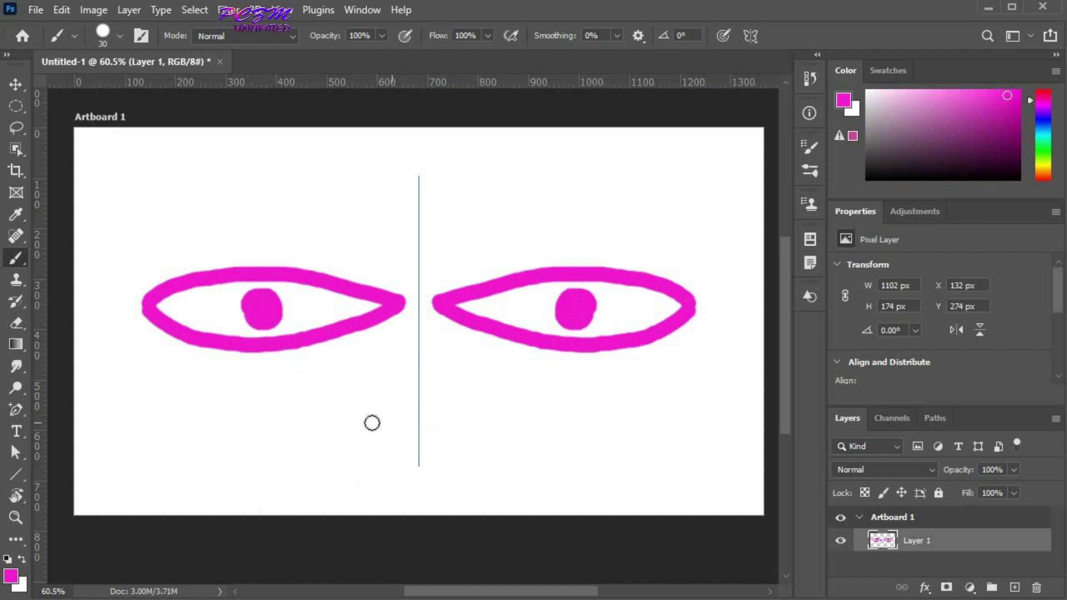
# Step: Switch to Horizontal symmetry and paint a stroke mirrored across the horizontal axis
pyautogui.hotkey('ctrl', 'z')
pyautogui.hotkey('ctrl', 'z')
pyautogui.hotkey('ctrl', 'z')
pyautogui.hotkey('ctrl', 'z')
pyautogui.hotkey('ctrl', 'z')
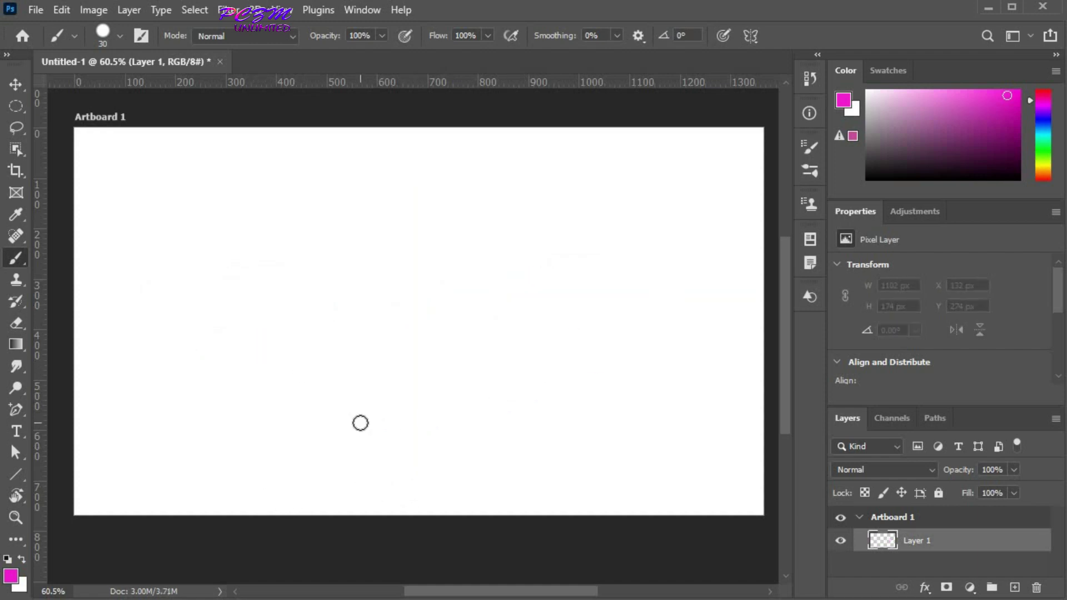
pyautogui.click(751, 35)
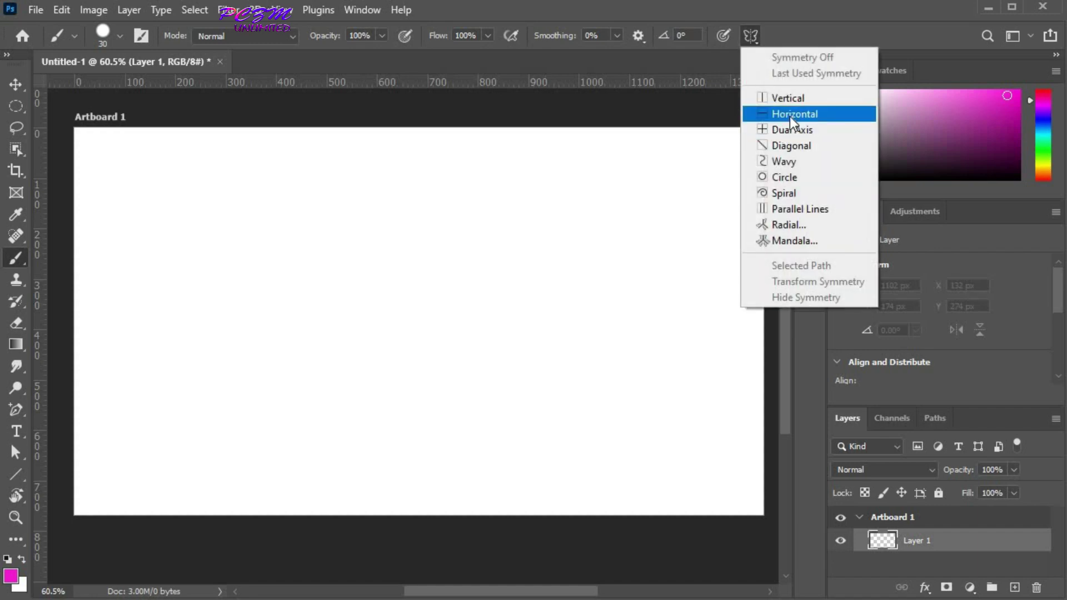
pyautogui.click(757, 111)
pyautogui.rightClick(17, 259)
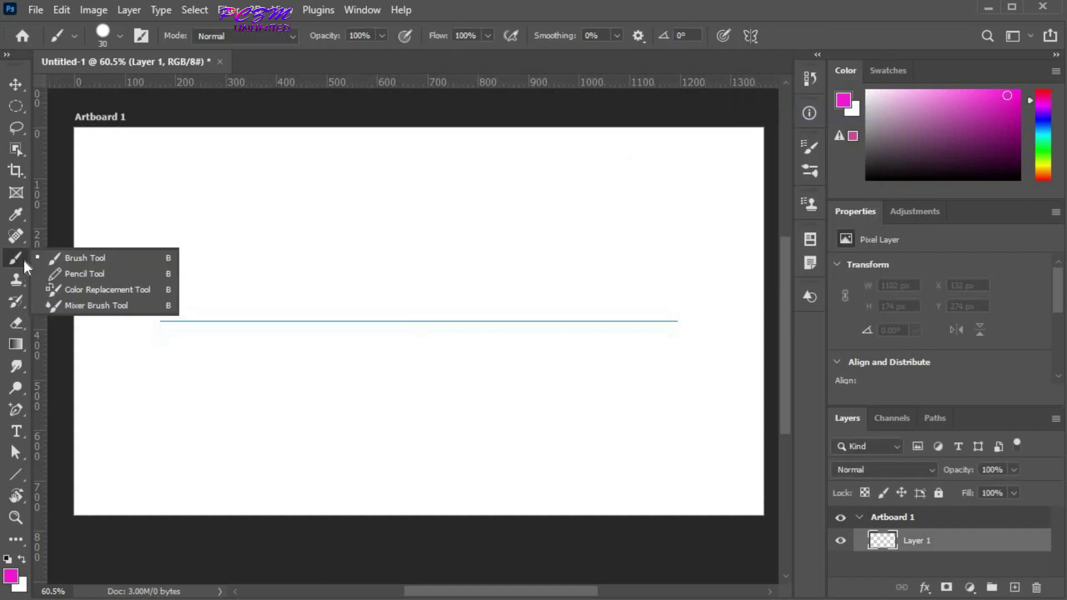
pyautogui.click(94, 258)
pyautogui.moveTo(159, 399)
pyautogui.mouseDown()
pyautogui.moveTo(283, 371)
pyautogui.moveTo(352, 393)
pyautogui.moveTo(404, 388)
pyautogui.moveTo(492, 237)
pyautogui.moveTo(585, 215)
pyautogui.moveTo(643, 252)
pyautogui.moveTo(706, 345)
pyautogui.moveTo(679, 404)
pyautogui.moveTo(636, 442)
pyautogui.moveTo(561, 465)
pyautogui.moveTo(520, 461)
pyautogui.moveTo(352, 368)
pyautogui.moveTo(213, 345)
pyautogui.moveTo(159, 346)
pyautogui.moveTo(104, 385)
pyautogui.moveTo(117, 427)
pyautogui.moveTo(187, 456)
pyautogui.moveTo(249, 453)
pyautogui.moveTo(304, 398)
pyautogui.moveTo(398, 200)
pyautogui.moveTo(441, 161)
pyautogui.moveTo(468, 155)
pyautogui.moveTo(512, 212)
pyautogui.moveTo(557, 368)
pyautogui.moveTo(620, 470)
pyautogui.moveTo(664, 490)
pyautogui.moveTo(703, 475)
pyautogui.moveTo(720, 390)
pyautogui.moveTo(702, 323)
pyautogui.moveTo(662, 291)
pyautogui.moveTo(591, 283)
pyautogui.moveTo(525, 357)
pyautogui.moveTo(492, 347)
pyautogui.moveTo(471, 315)
pyautogui.moveTo(436, 304)
pyautogui.moveTo(393, 320)
pyautogui.moveTo(353, 359)
pyautogui.moveTo(227, 317)
pyautogui.moveTo(158, 329)
pyautogui.moveTo(102, 370)
pyautogui.mouseUp()
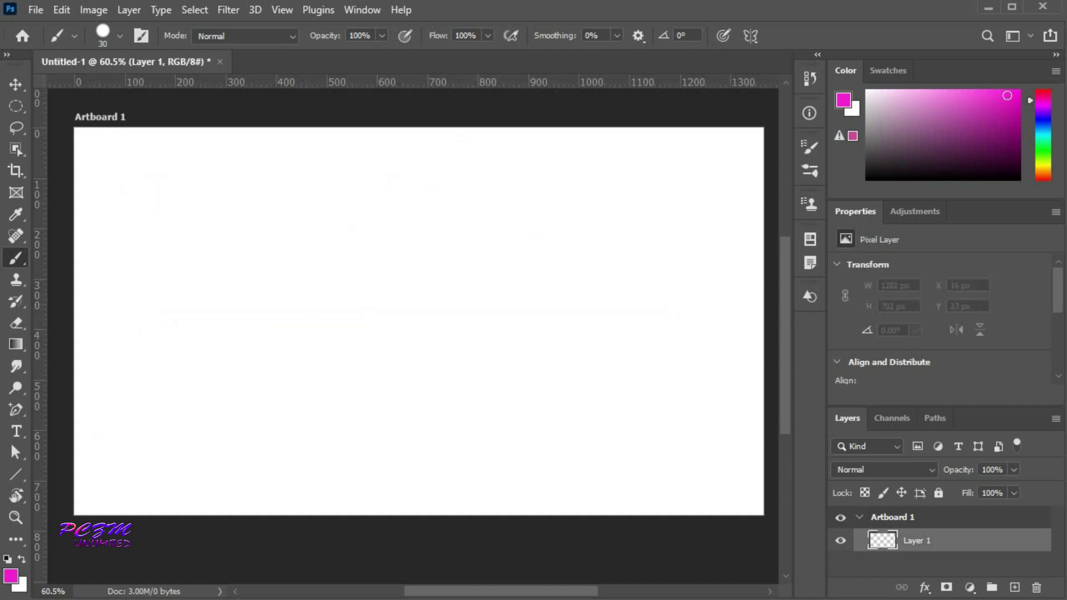
# Step: Switch to Dual Axis symmetry and paint three magenta arcs repeated in all four quadrants
pyautogui.click(746, 40)
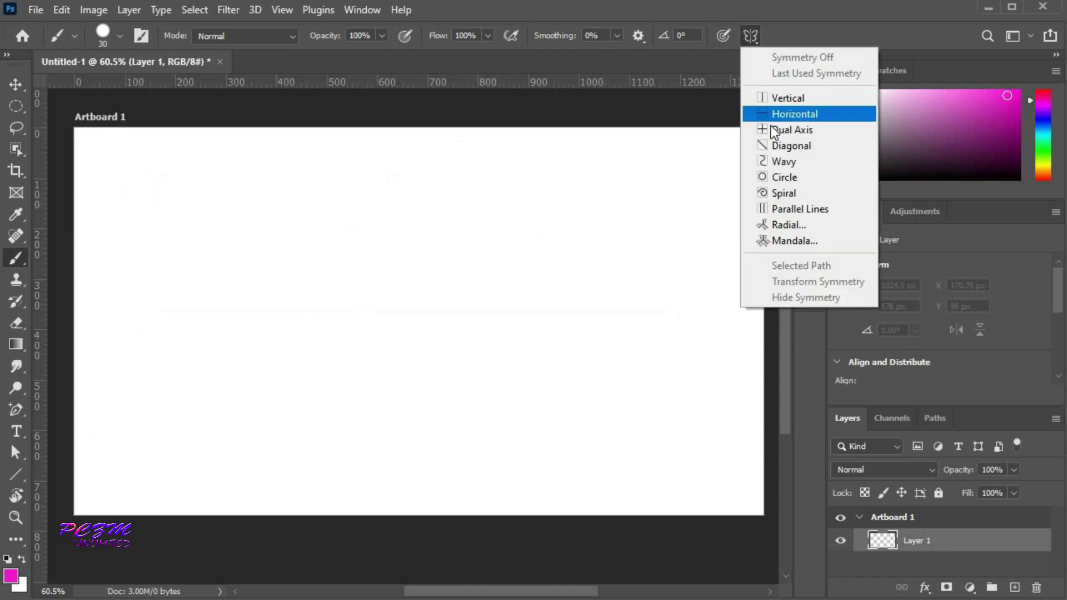
pyautogui.click(772, 125)
pyautogui.click(16, 259)
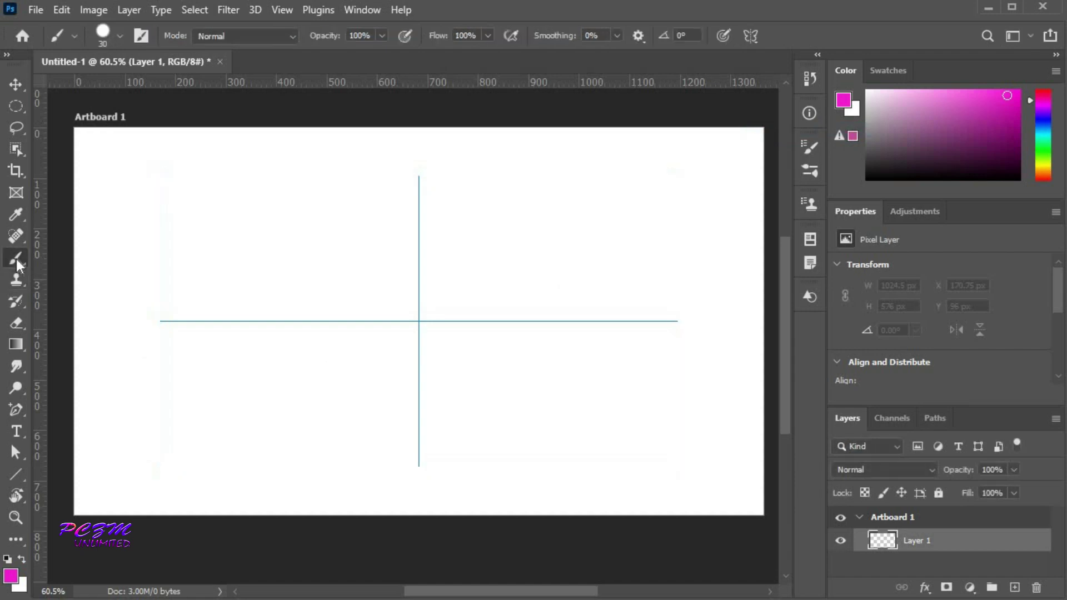
pyautogui.rightClick(16, 259)
pyautogui.click(89, 259)
pyautogui.moveTo(525, 400)
pyautogui.mouseDown()
pyautogui.moveTo(426, 327)
pyautogui.moveTo(446, 384)
pyautogui.moveTo(490, 439)
pyautogui.moveTo(651, 483)
pyautogui.moveTo(430, 333)
pyautogui.moveTo(486, 336)
pyautogui.moveTo(572, 364)
pyautogui.moveTo(634, 405)
pyautogui.moveTo(653, 435)
pyautogui.moveTo(654, 483)
pyautogui.mouseUp()
pyautogui.moveTo(689, 419)
pyautogui.mouseDown()
pyautogui.moveTo(660, 378)
pyautogui.moveTo(582, 339)
pyautogui.mouseUp()
pyautogui.moveTo(537, 496)
pyautogui.mouseDown()
pyautogui.moveTo(478, 472)
pyautogui.moveTo(439, 417)
pyautogui.mouseUp()
# Step: Clear the four-way strokes and set up a slightly enlarged Circle symmetry guide
pyautogui.hotkey('ctrl', 'a')
pyautogui.press('Delete')
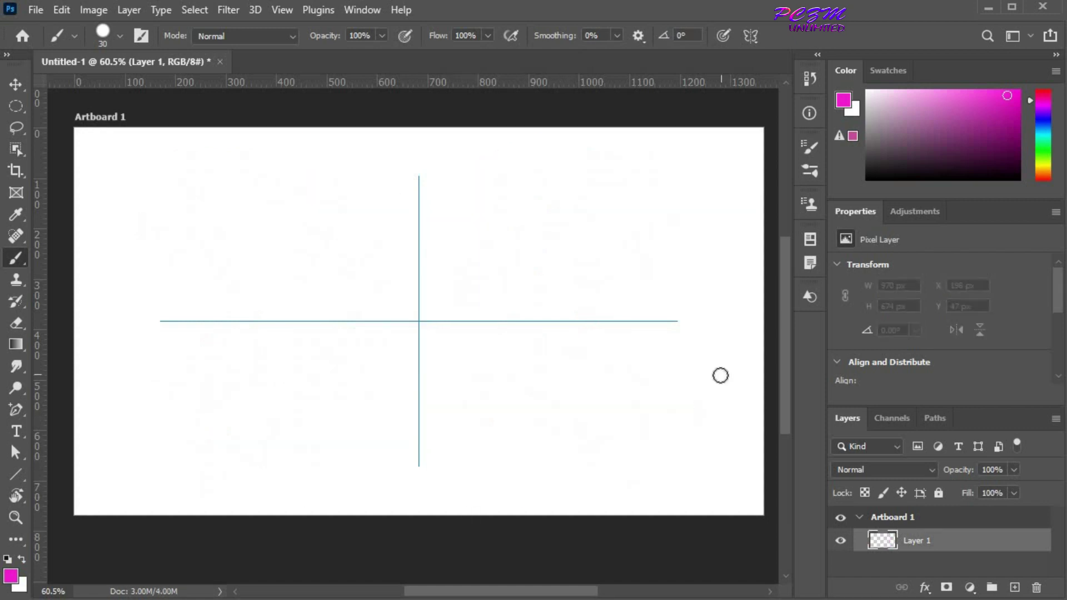
pyautogui.click(750, 36)
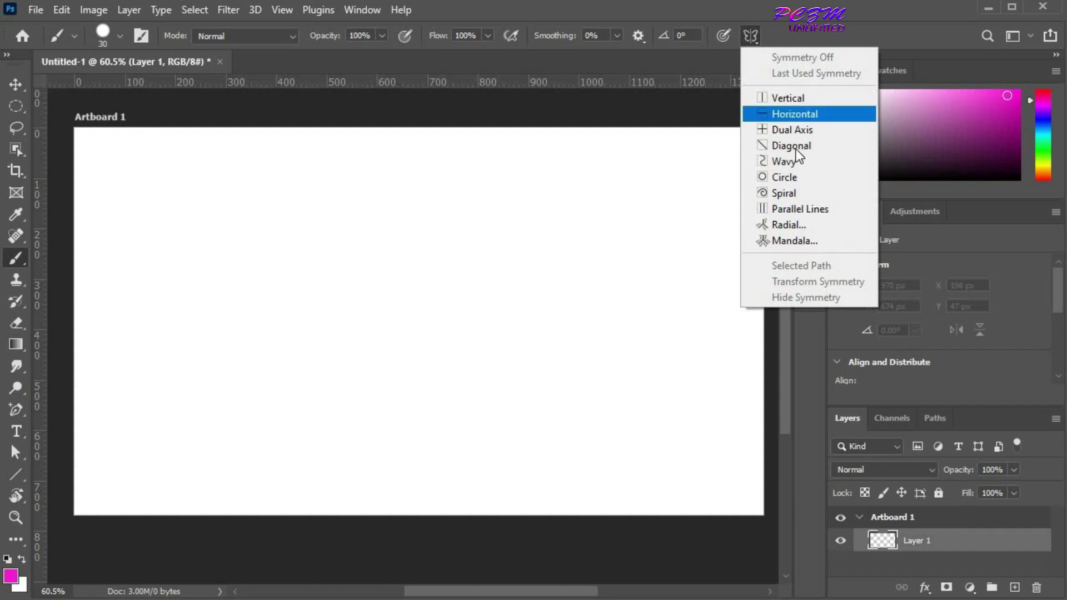
pyautogui.click(790, 177)
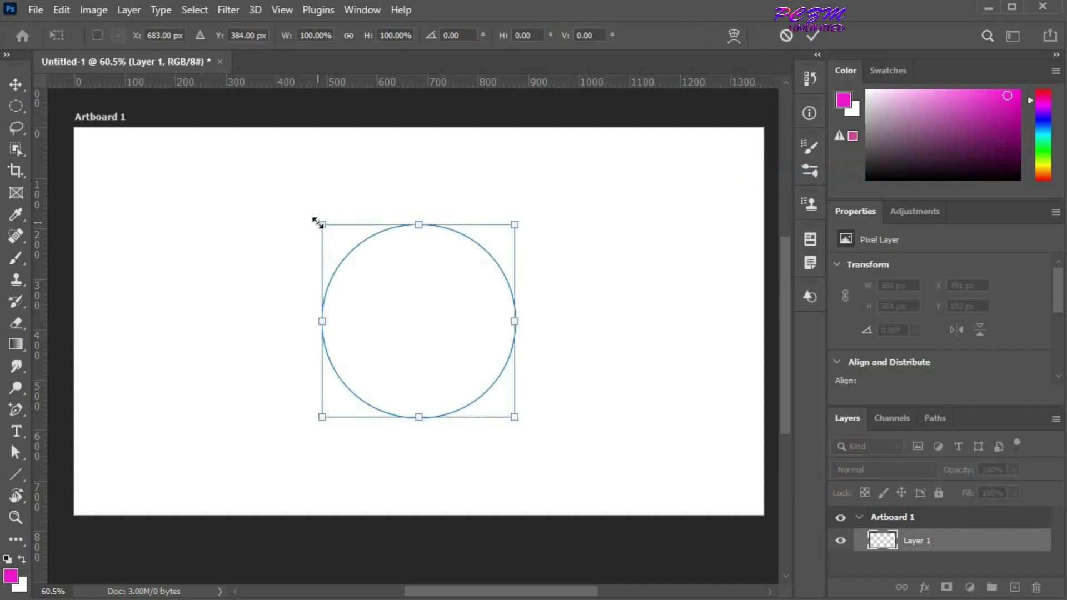
pyautogui.moveTo(320, 223); pyautogui.dragTo(293, 202)
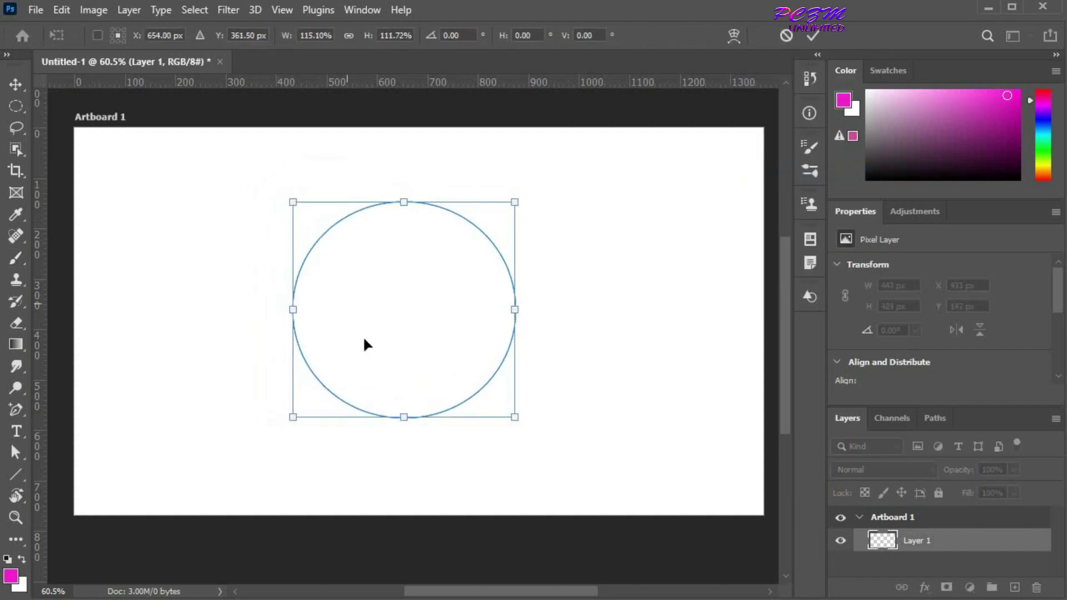
pyautogui.click(17, 258)
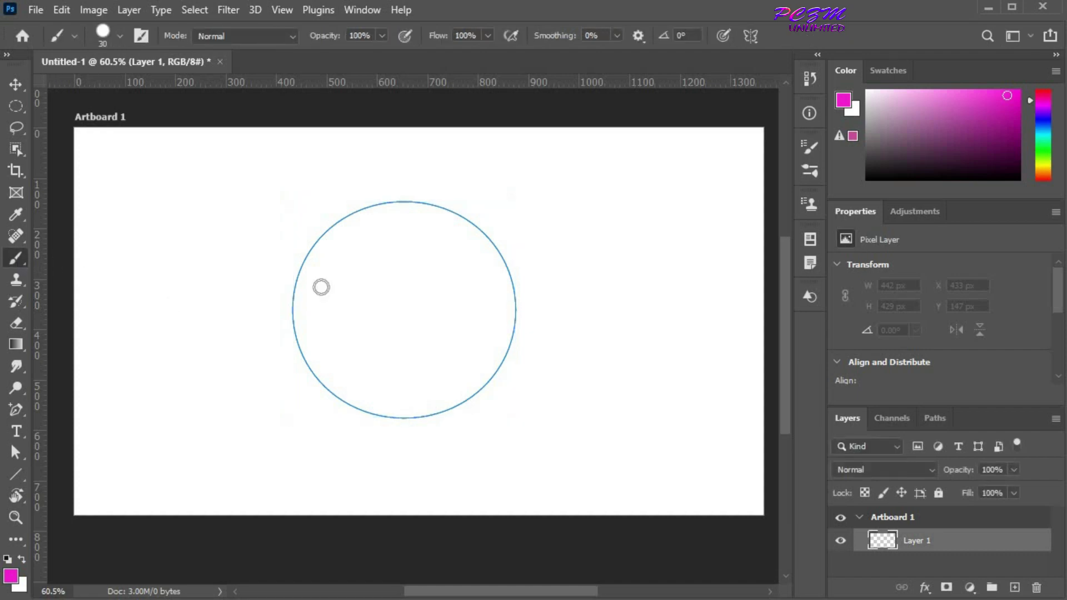
# Step: Paint five magenta strokes mirrored inside and outside the circle into a rose-like swirl
pyautogui.moveTo(376, 393)
pyautogui.mouseDown()
pyautogui.moveTo(445, 385)
pyautogui.moveTo(464, 360)
pyautogui.mouseUp()
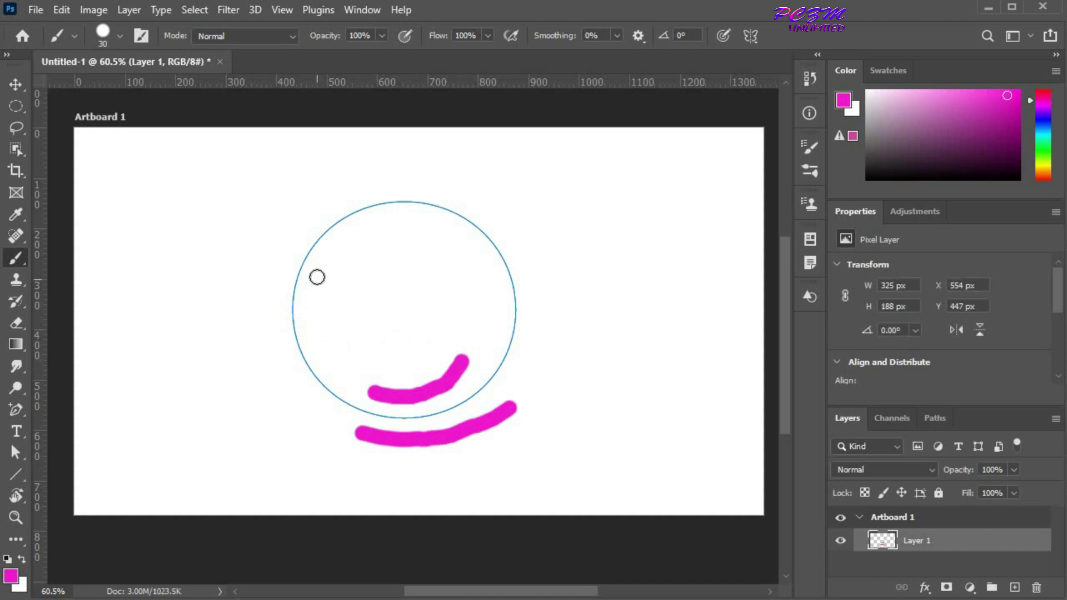
pyautogui.moveTo(316, 275)
pyautogui.mouseDown()
pyautogui.moveTo(331, 292)
pyautogui.moveTo(315, 346)
pyautogui.mouseUp()
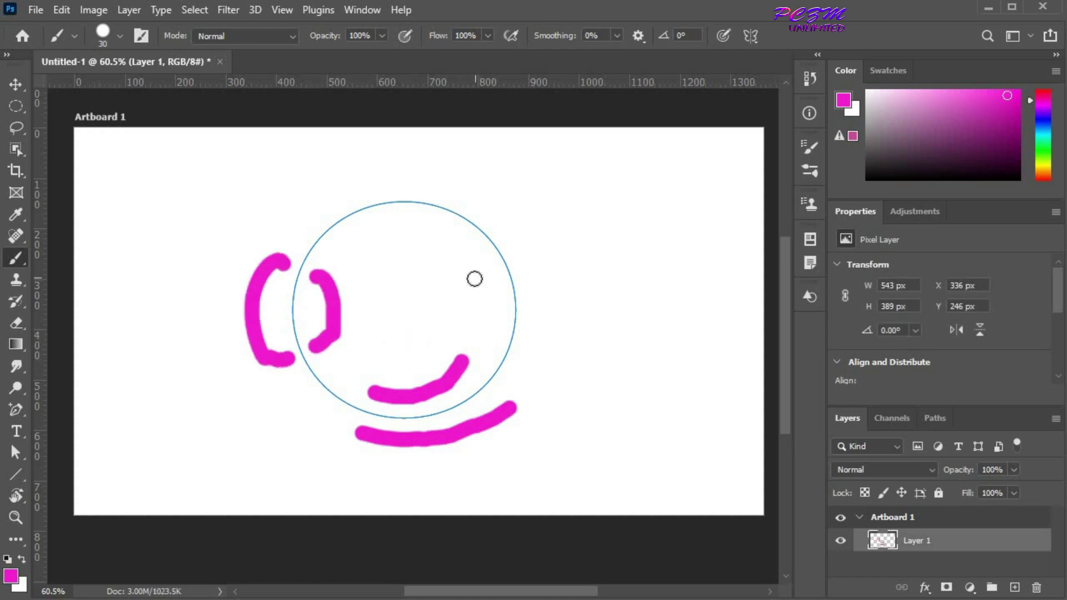
pyautogui.moveTo(457, 266)
pyautogui.mouseDown()
pyautogui.moveTo(406, 260)
pyautogui.moveTo(378, 218)
pyautogui.mouseUp()
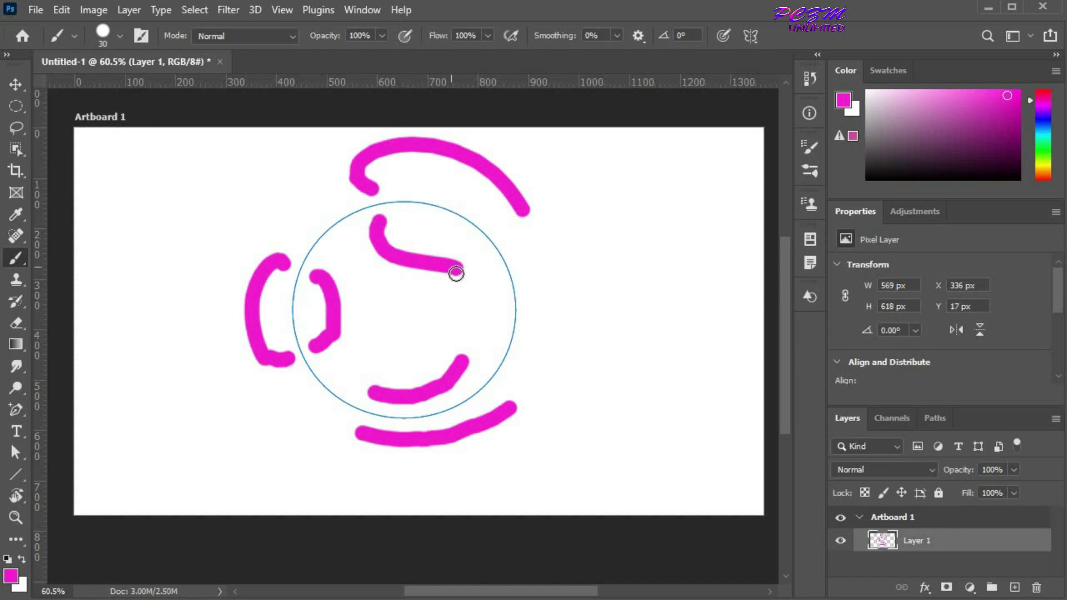
pyautogui.moveTo(383, 358)
pyautogui.mouseDown()
pyautogui.moveTo(421, 325)
pyautogui.moveTo(479, 315)
pyautogui.mouseUp()
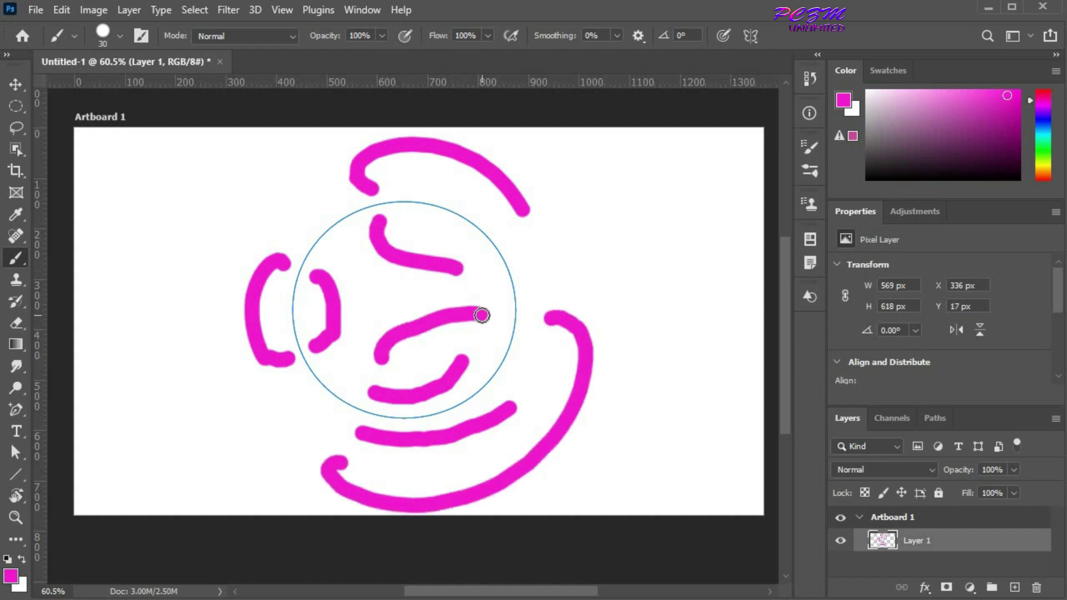
pyautogui.moveTo(455, 245)
pyautogui.mouseDown()
pyautogui.moveTo(481, 266)
pyautogui.moveTo(492, 335)
pyautogui.mouseUp()
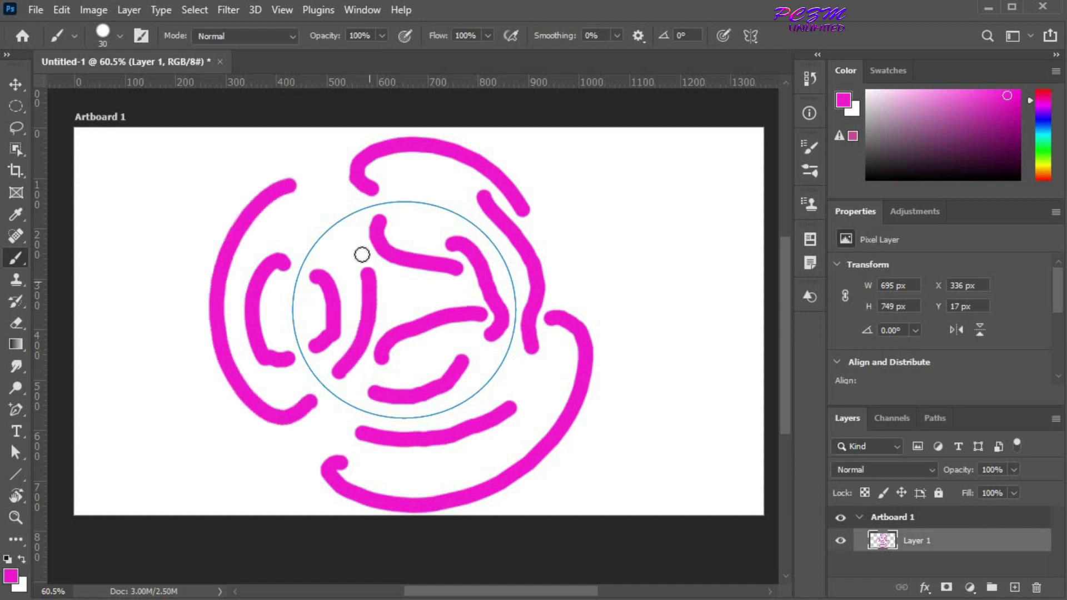